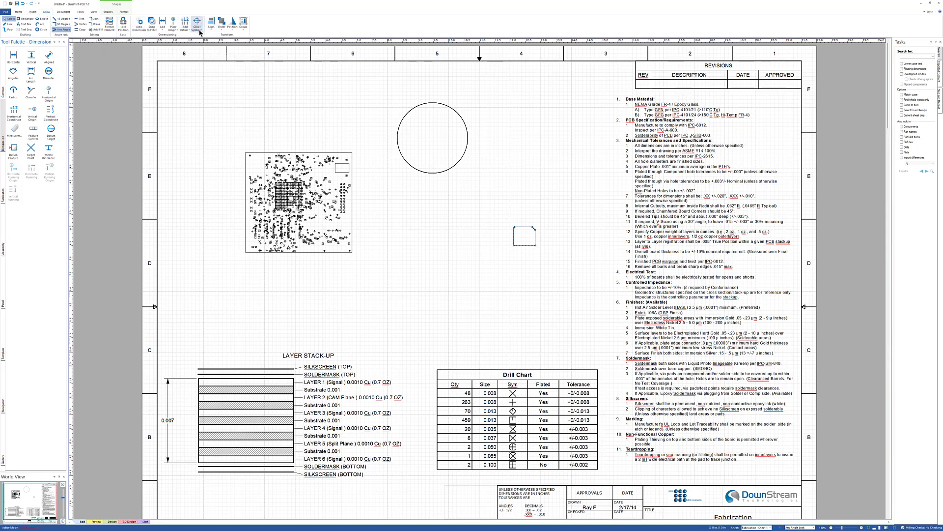
- Auto-dimension the hole at the board's upper-right corner, placing its diameter label with a leader above it
{"action": "left_click", "coordinate": [139, 23]}
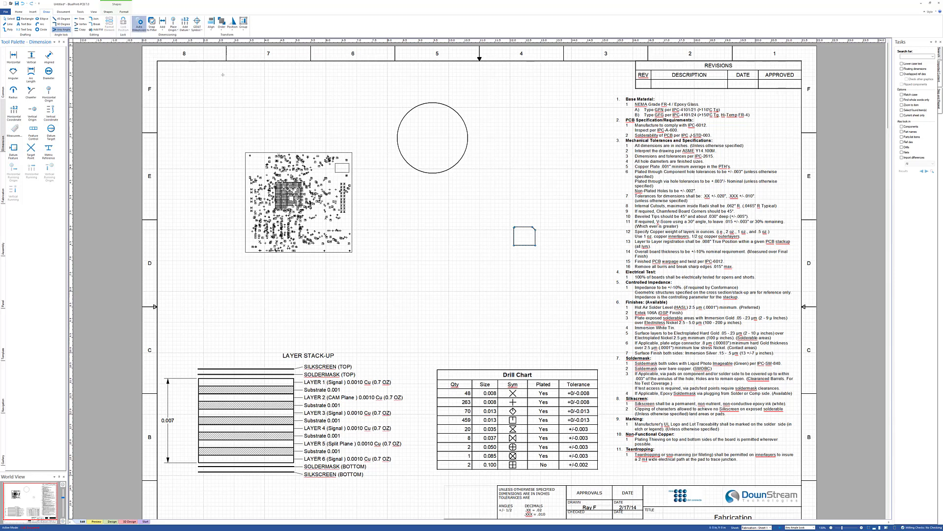
{"action": "left_click", "coordinate": [350, 168]}
{"action": "left_click", "coordinate": [347, 160]}
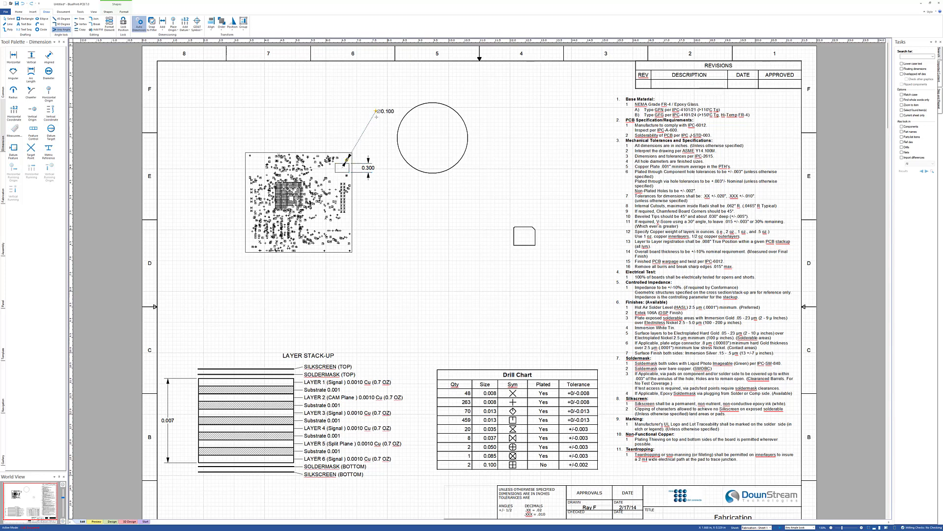
{"action": "left_click", "coordinate": [371, 135]}
{"action": "key", "text": "Escape"}
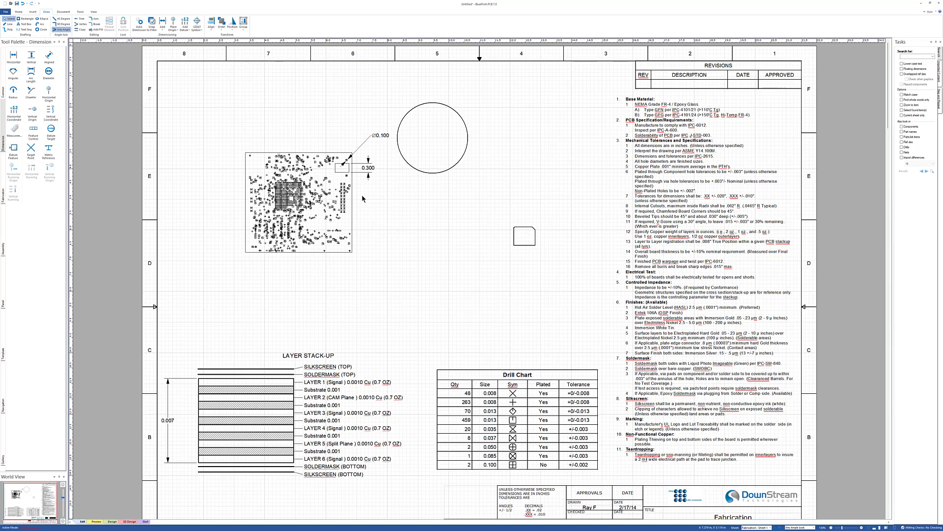
- Open the Options dialog and review the Dimensions settings shown for all dimensions
{"action": "left_click", "coordinate": [19, 12]}
{"action": "left_click", "coordinate": [245, 22]}
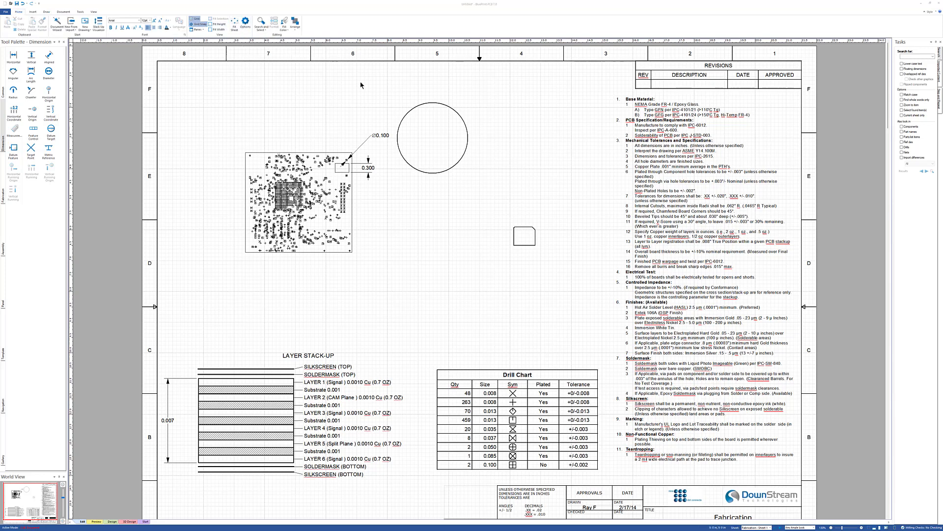
{"action": "mouse_move", "coordinate": [86, 153]}
{"action": "left_mouse_down"}
{"action": "mouse_move", "coordinate": [252, 153]}
{"action": "mouse_move", "coordinate": [656, 105]}
{"action": "left_mouse_up"}
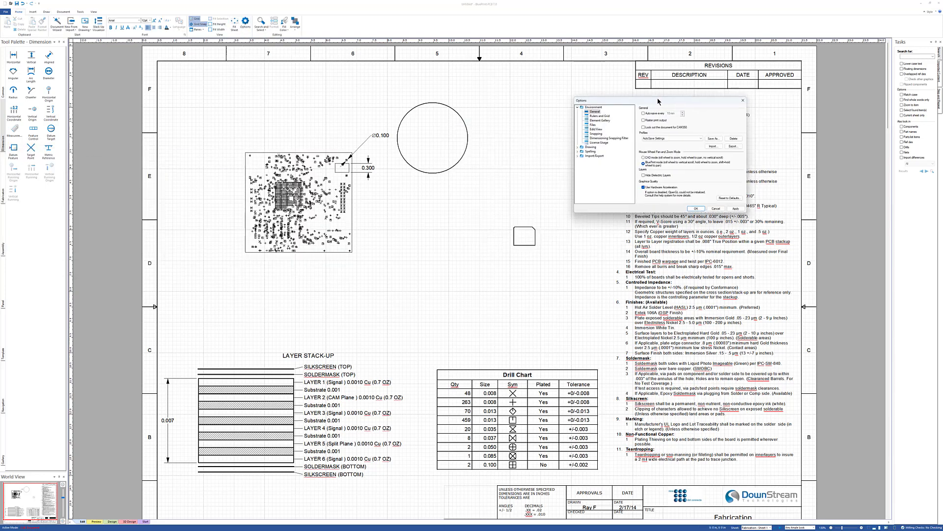
{"action": "left_click", "coordinate": [576, 148]}
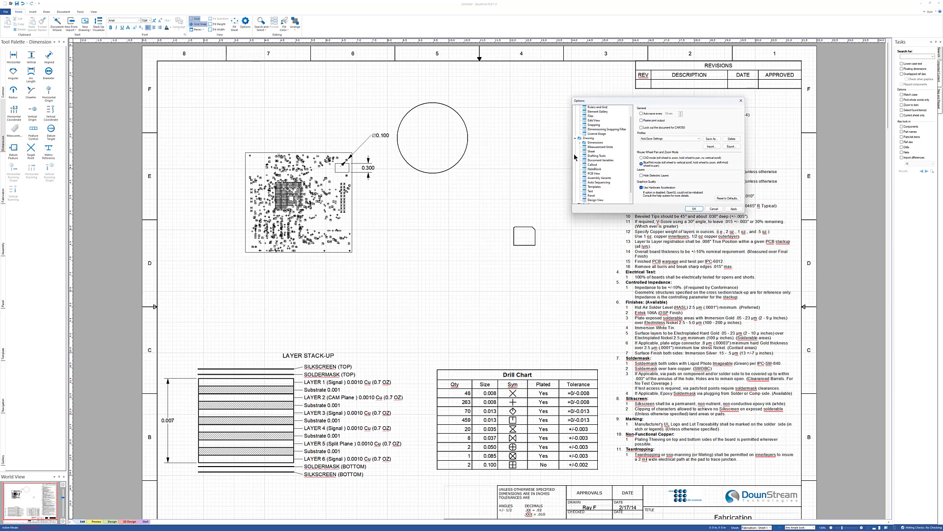
{"action": "left_click", "coordinate": [598, 145]}
{"action": "double_click", "coordinate": [599, 143]}
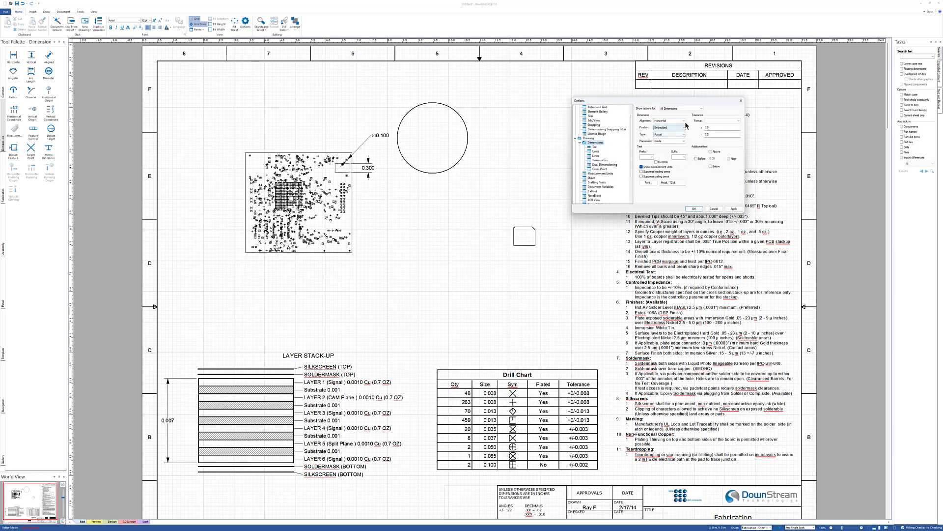
{"action": "left_click", "coordinate": [701, 109]}
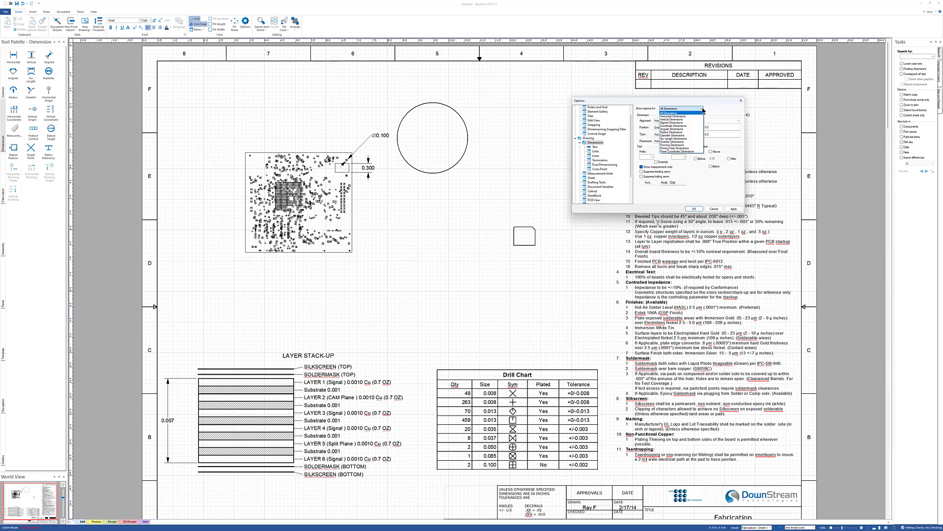
{"action": "left_click", "coordinate": [703, 111]}
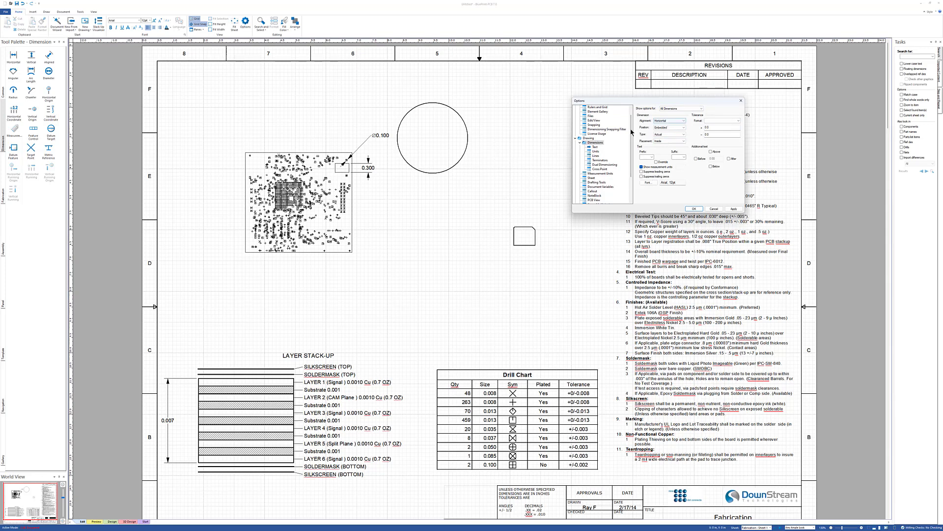
- Review the dimension Units, Lines, Terminations and Cross Point settings pages, then close the Options dialog
{"action": "left_click", "coordinate": [596, 151]}
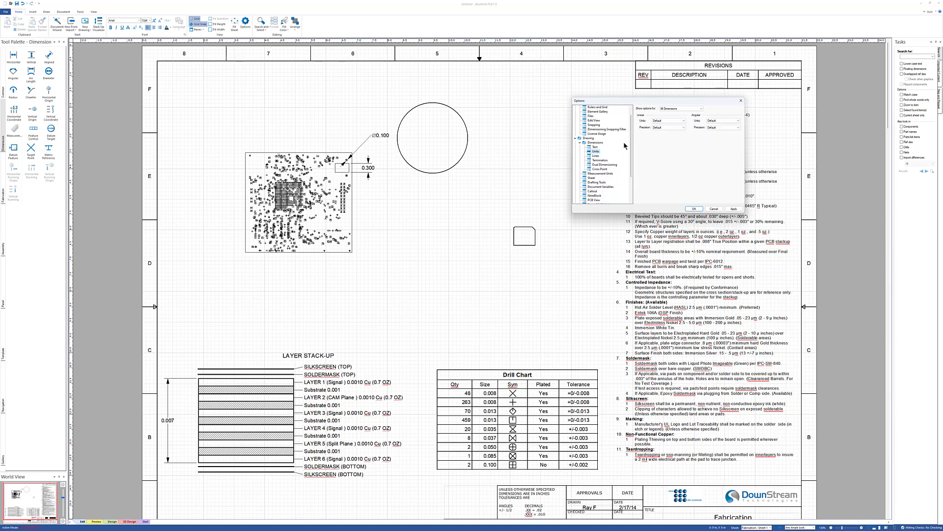
{"action": "left_click", "coordinate": [680, 122]}
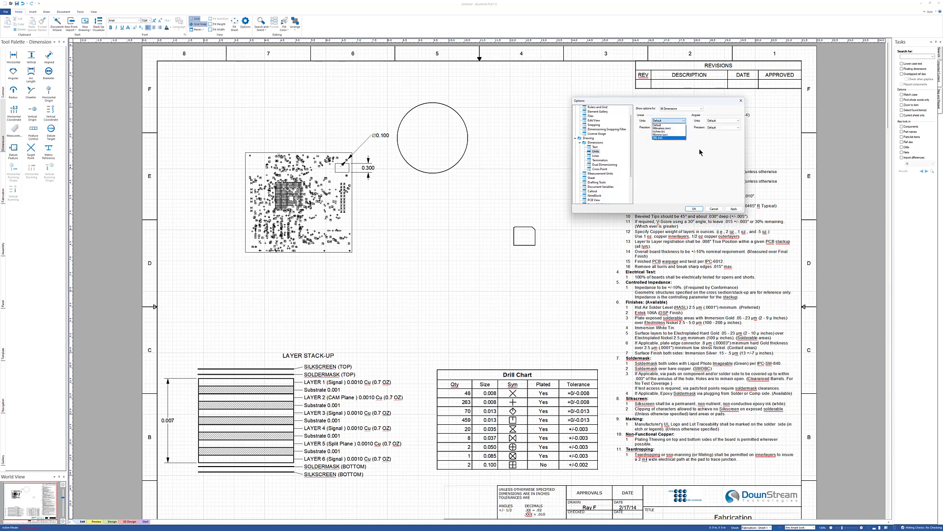
{"action": "left_click", "coordinate": [701, 153]}
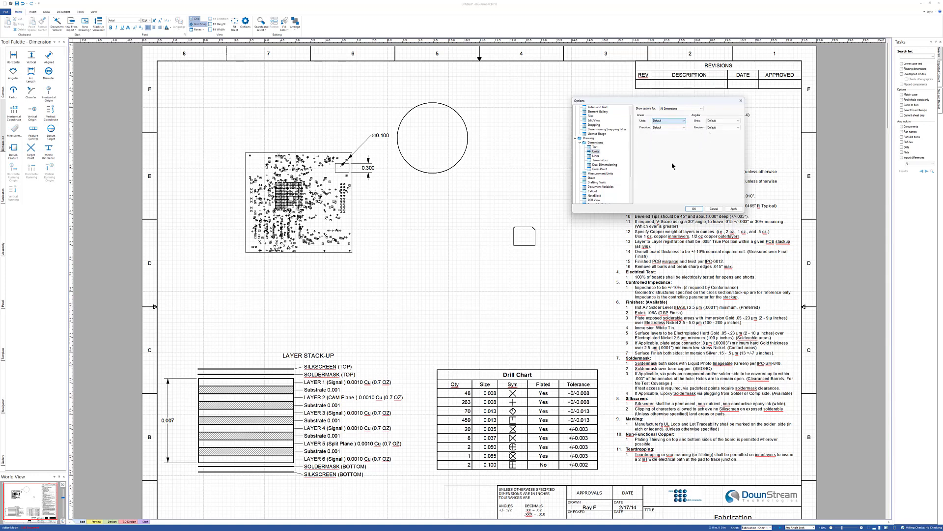
{"action": "left_click", "coordinate": [595, 156]}
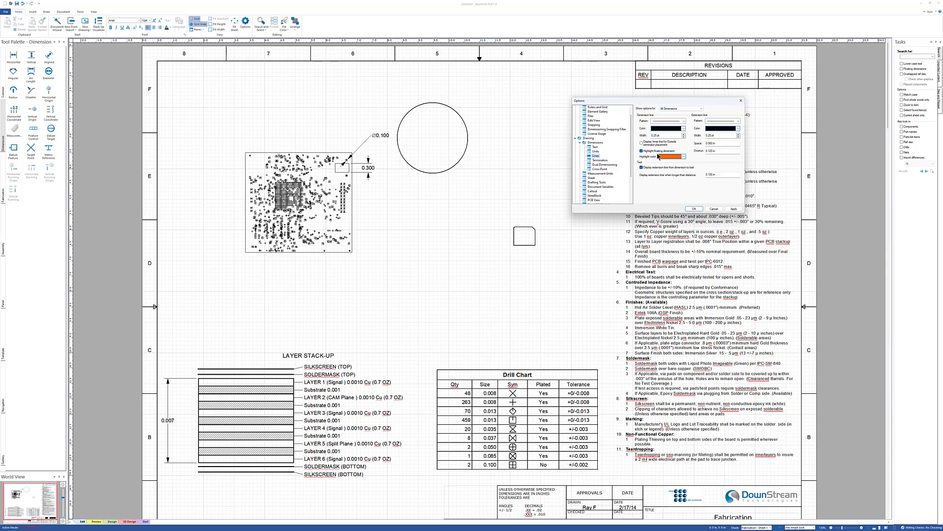
{"action": "left_click", "coordinate": [603, 161]}
{"action": "left_click", "coordinate": [603, 163]}
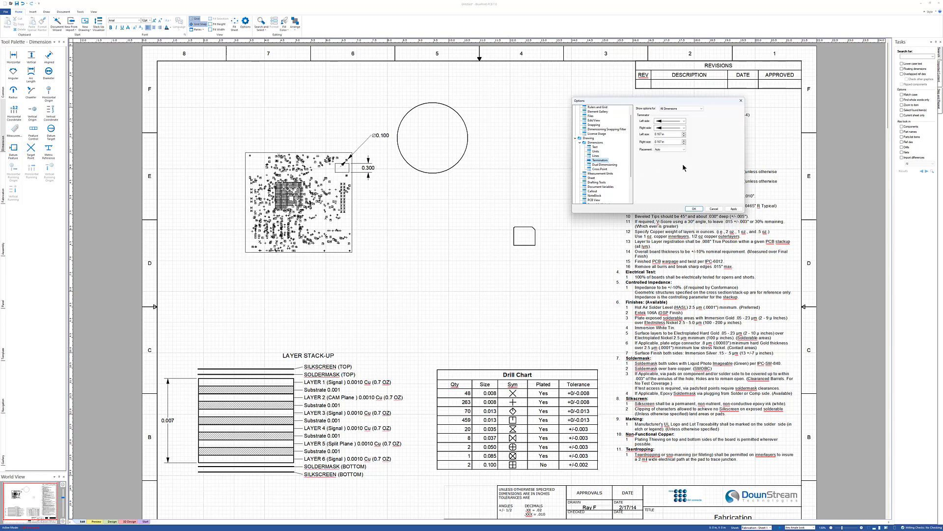
{"action": "left_click", "coordinate": [604, 165]}
{"action": "left_click", "coordinate": [599, 171]}
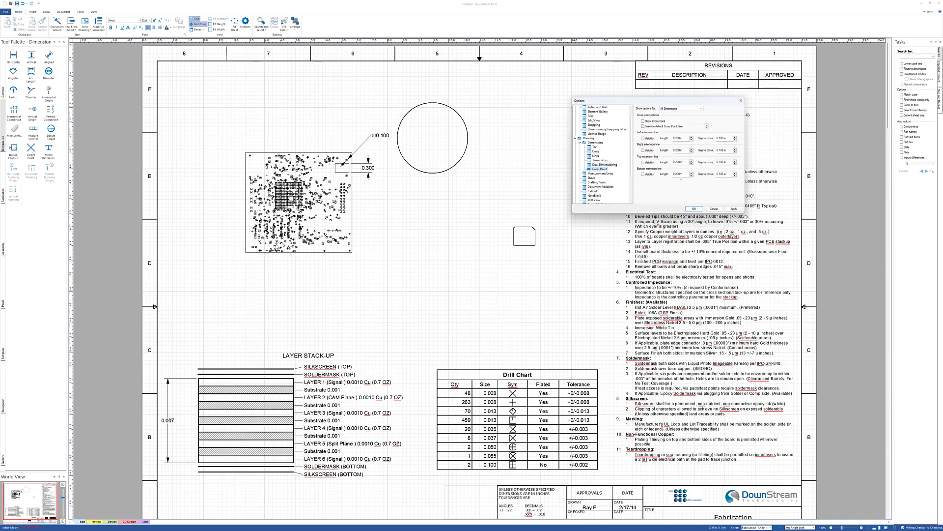
{"action": "left_click", "coordinate": [694, 209]}
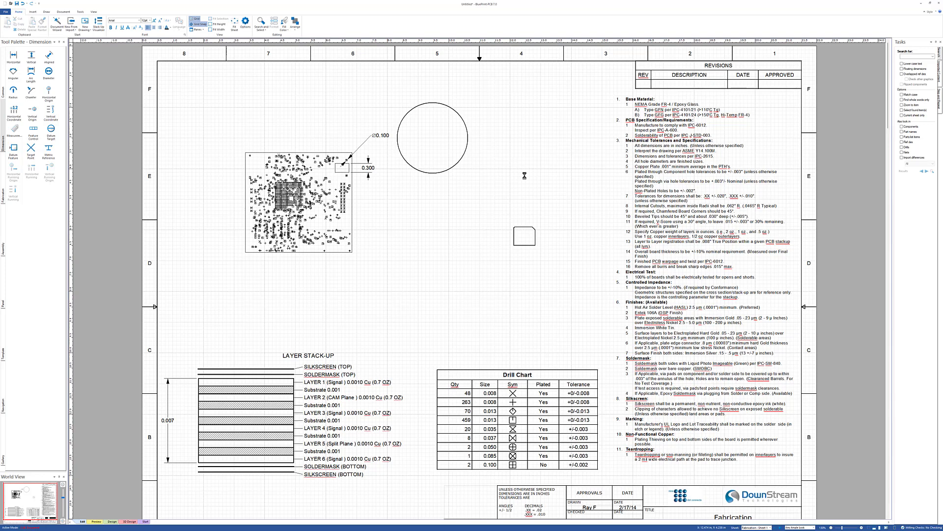
- Format the hole's diameter dimension, setting its left termination size to 0 in
{"action": "left_click", "coordinate": [361, 144]}
{"action": "right_click", "coordinate": [362, 144]}
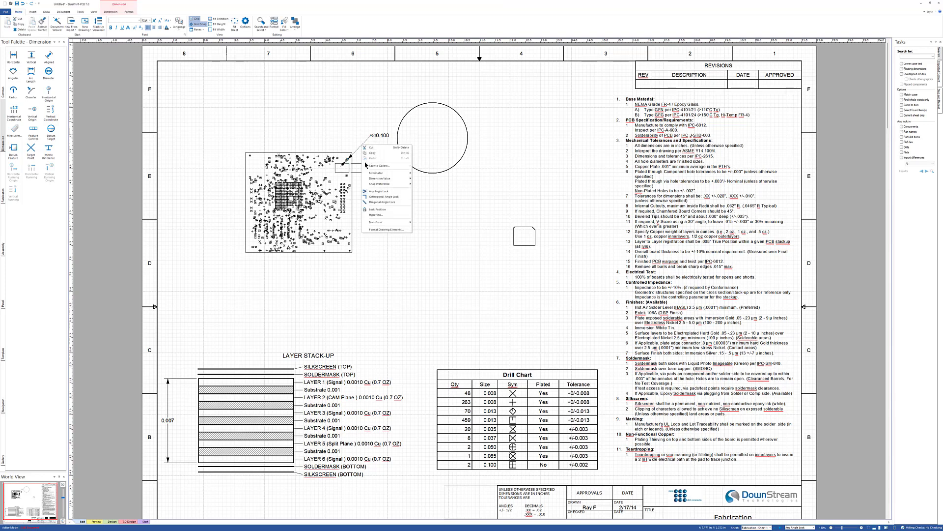
{"action": "left_click", "coordinate": [387, 231]}
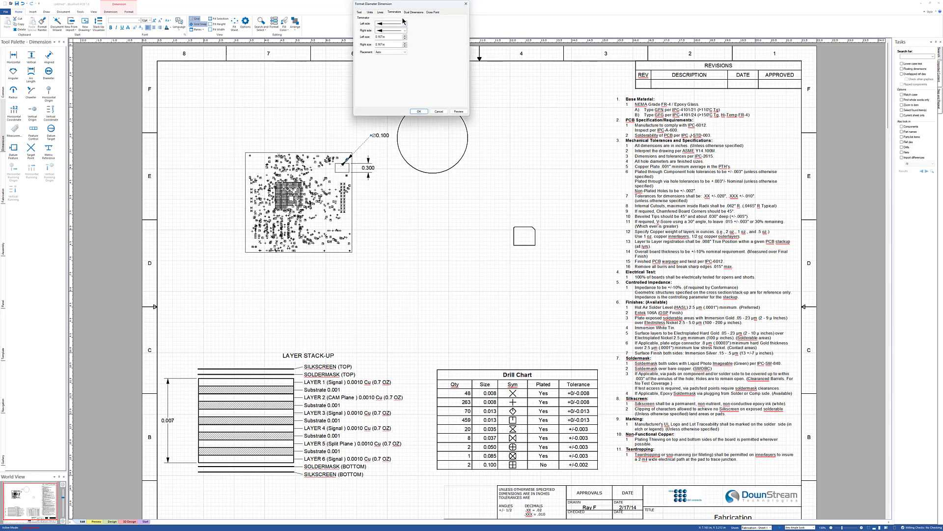
{"action": "left_click_drag", "start_coordinate": [405, 4], "coordinate": [541, 71]}
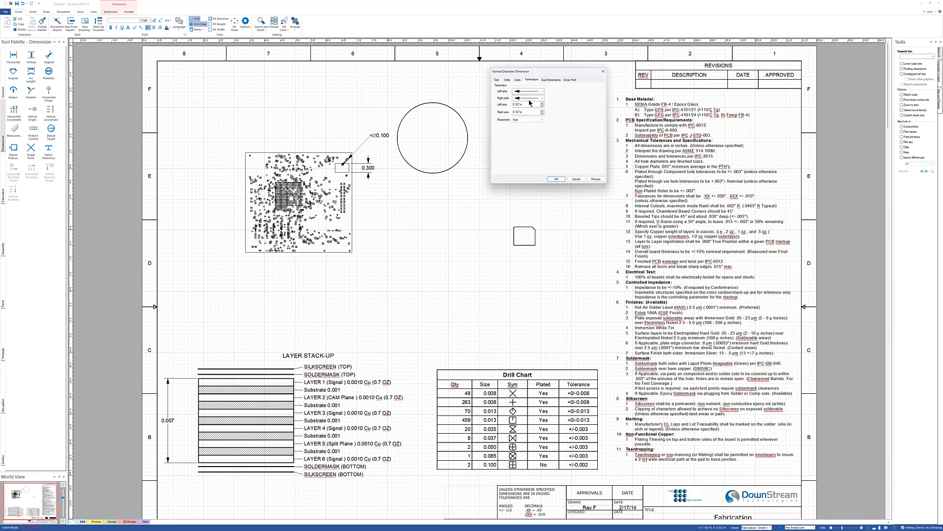
{"action": "left_click_drag", "start_coordinate": [530, 105], "coordinate": [469, 107]}
{"action": "type", "text": "0 in"}
{"action": "left_click", "coordinate": [556, 178]}
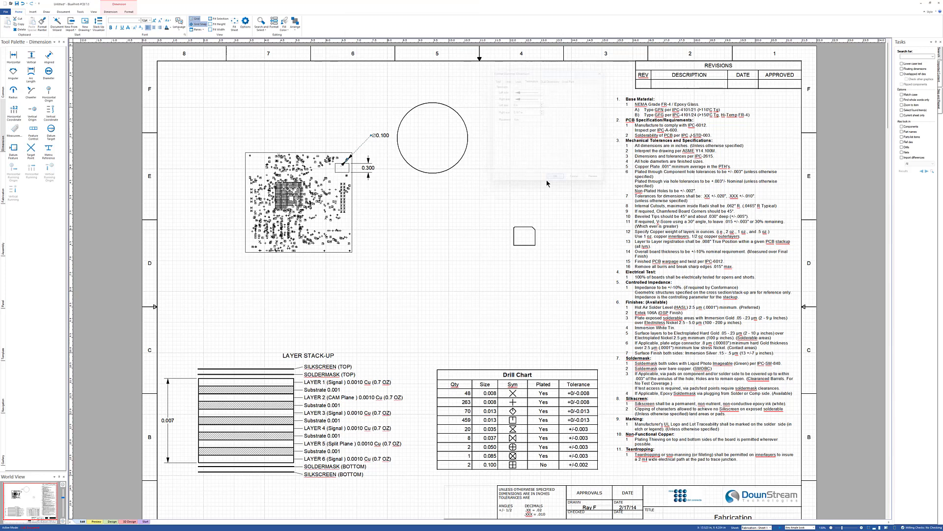
{"action": "left_click", "coordinate": [428, 199]}
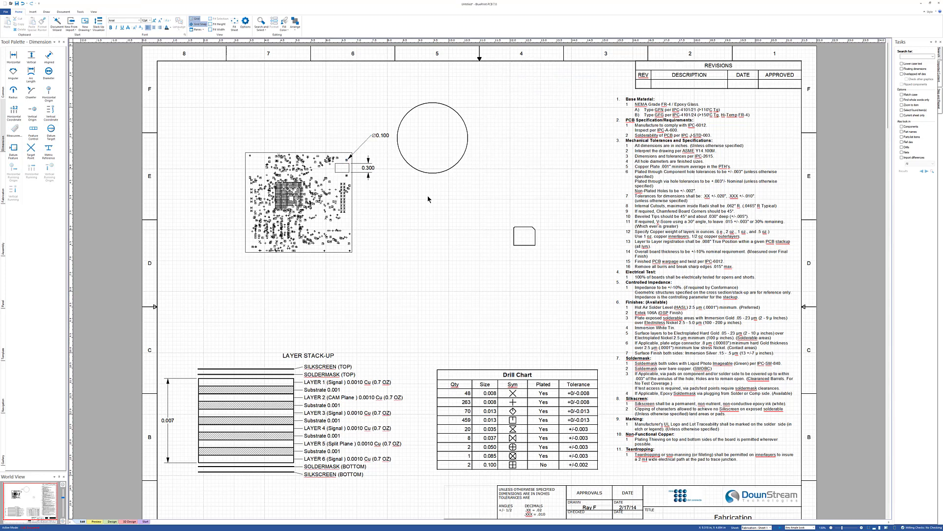
- Add a horizontal dimension across the board's bottom edge
{"action": "left_click", "coordinate": [46, 12]}
{"action": "left_click", "coordinate": [163, 28]}
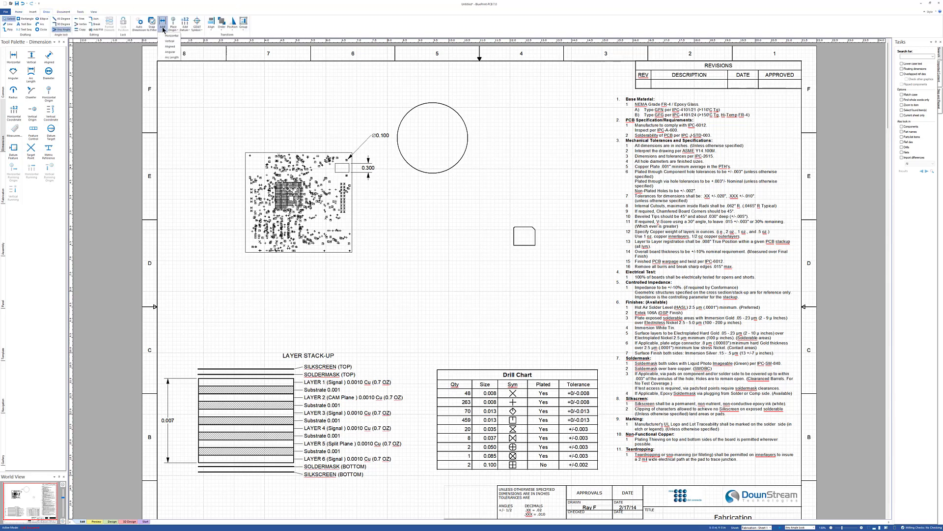
{"action": "left_click", "coordinate": [171, 36]}
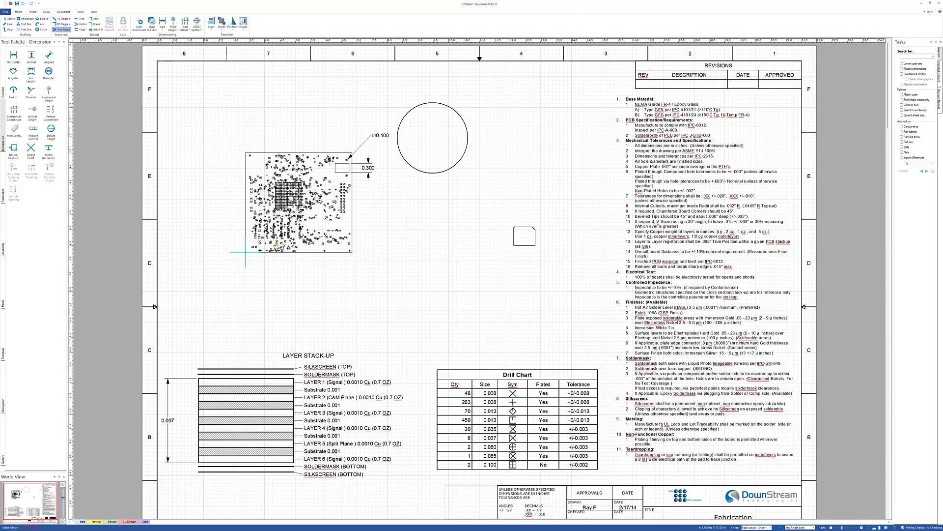
{"action": "left_click", "coordinate": [255, 237]}
{"action": "left_click", "coordinate": [324, 244]}
- Place the ordinate dimension origin at the board's lower-left corner
{"action": "left_click", "coordinate": [158, 28]}
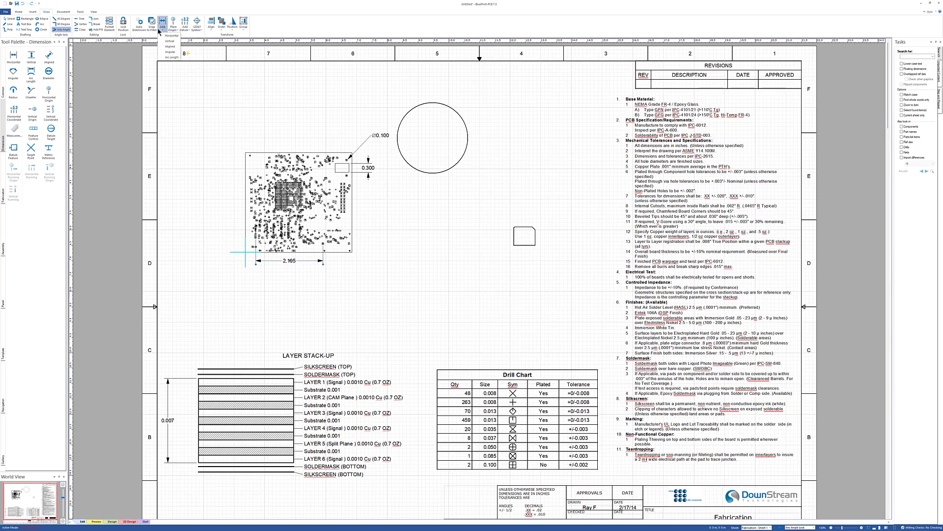
{"action": "left_click", "coordinate": [177, 6]}
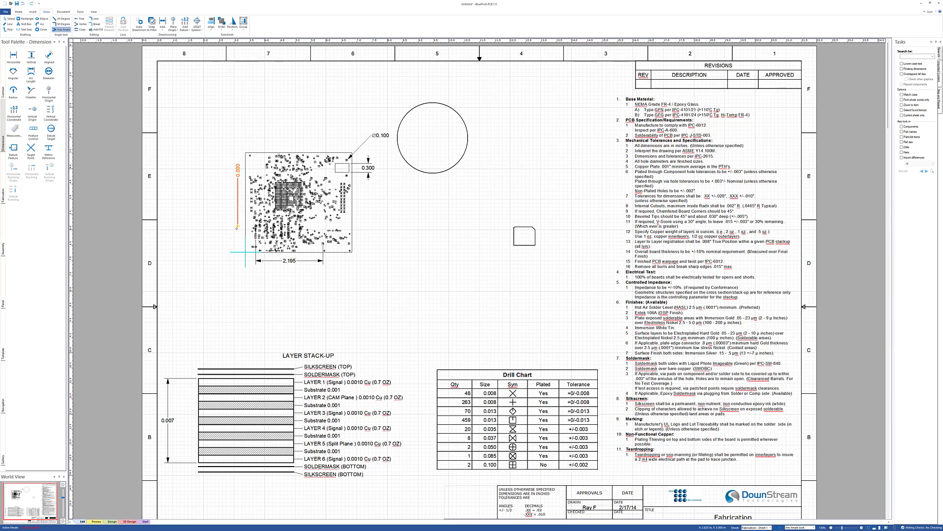
{"action": "left_click", "coordinate": [246, 252]}
{"action": "key", "text": "Escape"}
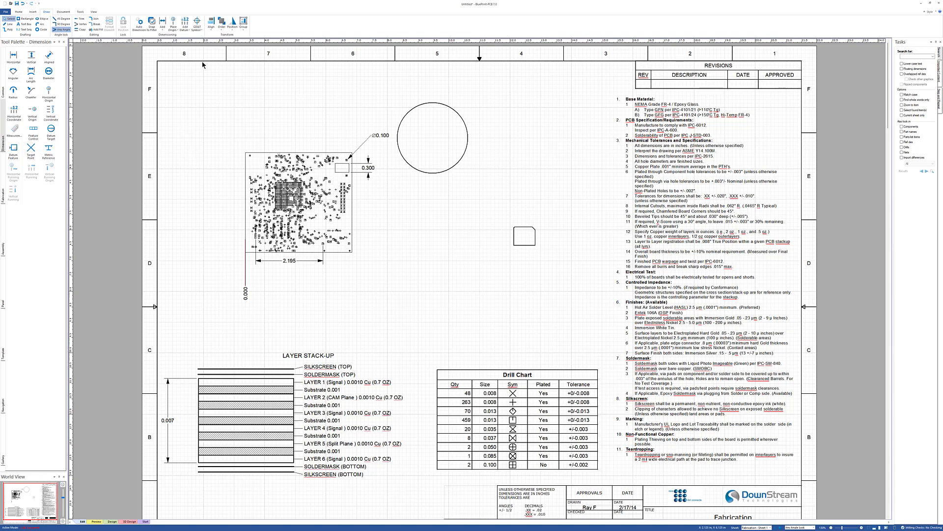
- Add horizontal ordinate dimensions to points along the board's bottom edge
{"action": "left_click", "coordinate": [186, 29]}
{"action": "left_click", "coordinate": [193, 37]}
{"action": "left_click", "coordinate": [293, 251]}
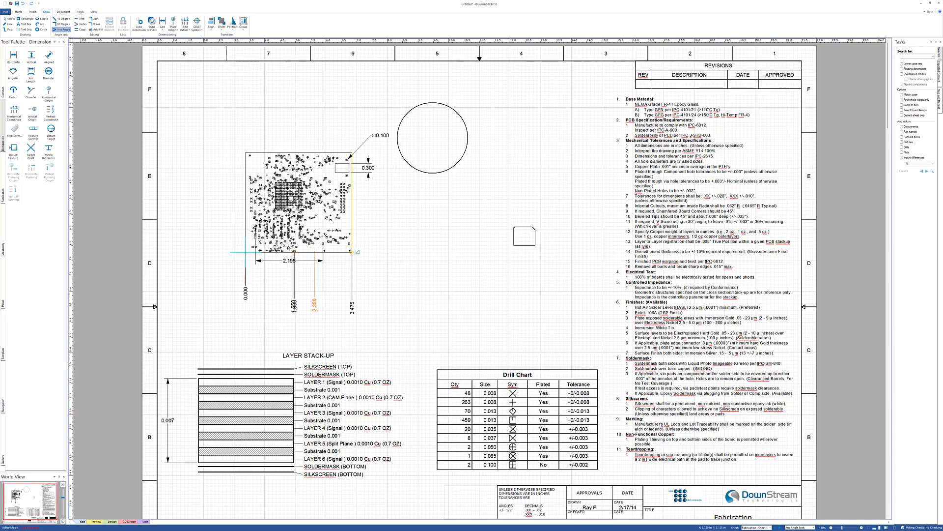
{"action": "left_click", "coordinate": [351, 250]}
{"action": "key", "text": "Escape"}
- Select all the ordinate dimensions and align their labels to the top
{"action": "left_click_drag", "start_coordinate": [222, 278], "coordinate": [379, 328]}
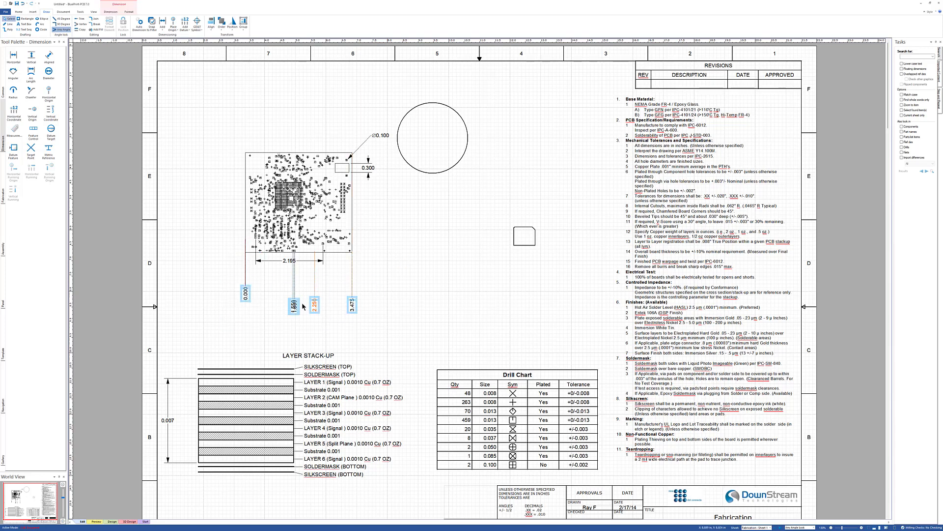
{"action": "right_click", "coordinate": [296, 301]}
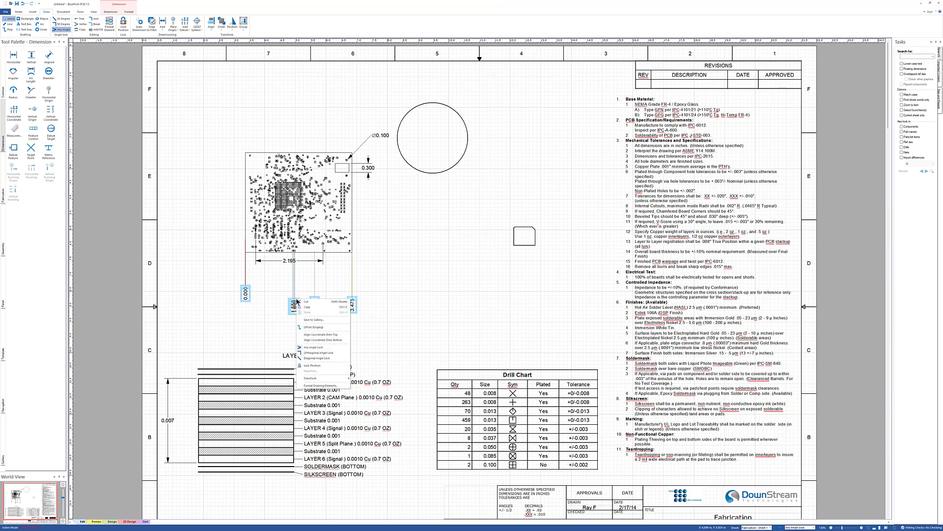
{"action": "left_click", "coordinate": [321, 334]}
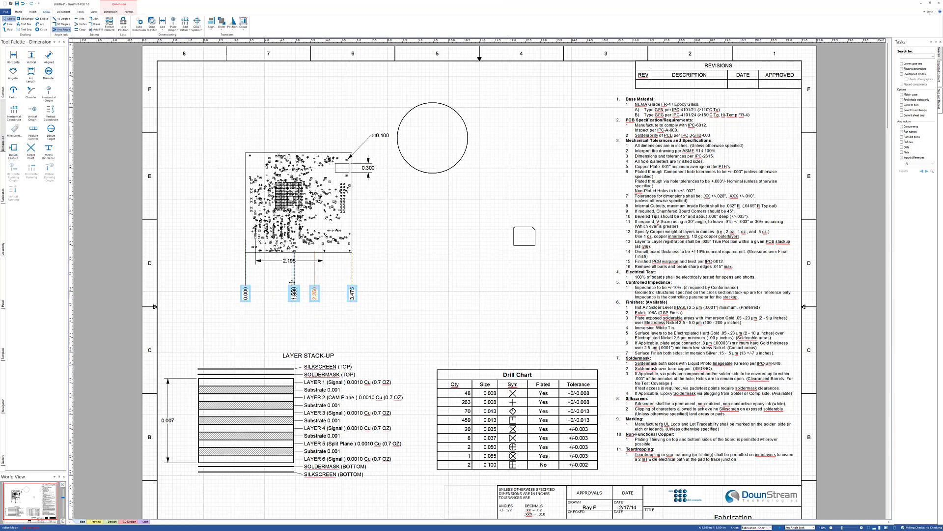
{"action": "left_click", "coordinate": [468, 274]}
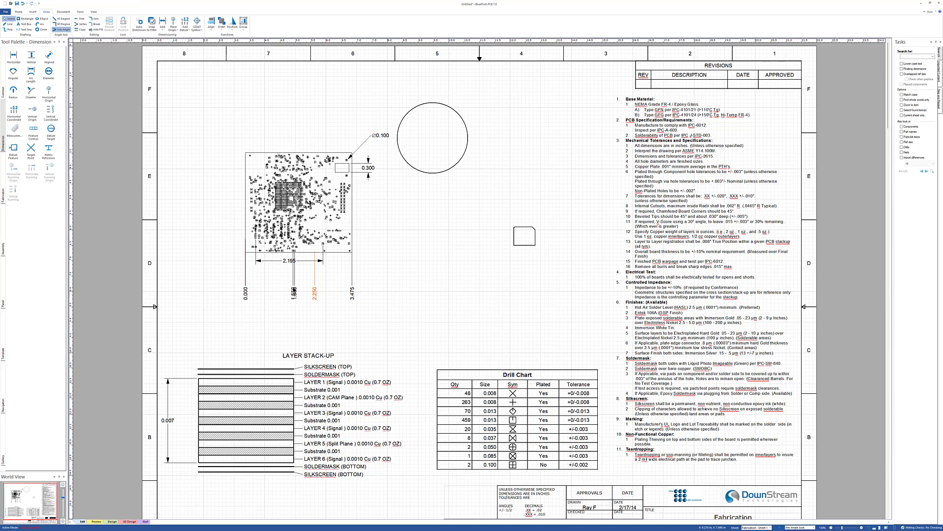
- Drag the overlapping ordinate dimension labels along the board's bottom edge to reposition them
{"action": "left_click_drag", "start_coordinate": [294, 284], "coordinate": [294, 286]}
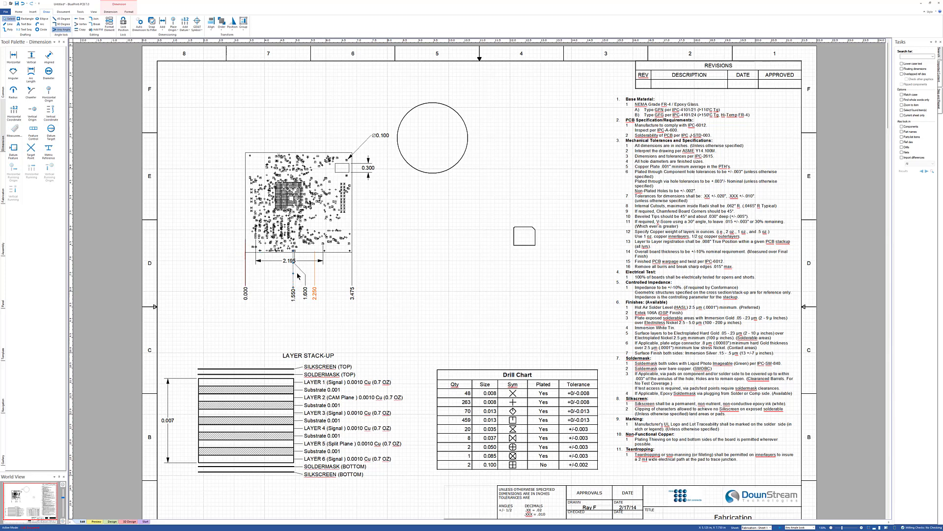
{"action": "left_click", "coordinate": [314, 259]}
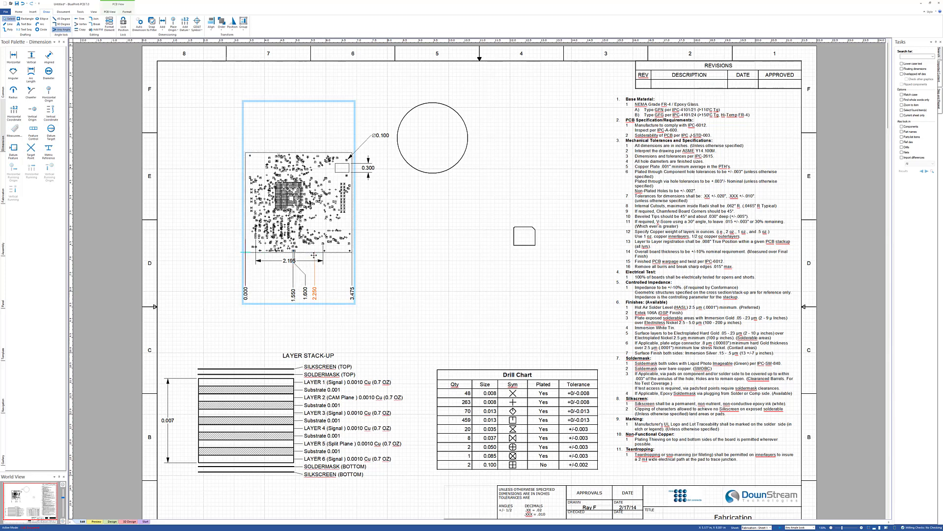
{"action": "left_click", "coordinate": [316, 252]}
{"action": "left_click_drag", "start_coordinate": [315, 250], "coordinate": [312, 244]}
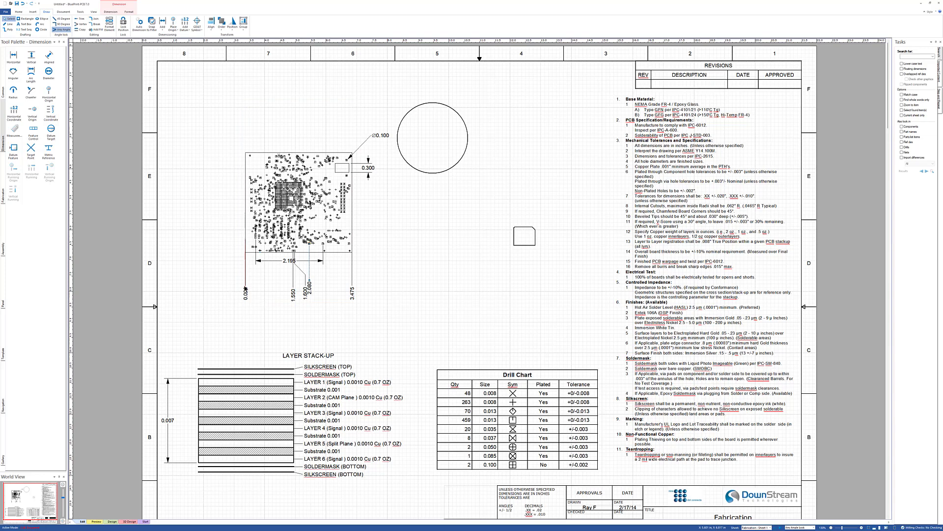
- Select all the horizontal ordinate dimensions and rearrange their labels so they no longer overlap
{"action": "left_click_drag", "start_coordinate": [226, 279], "coordinate": [395, 317]}
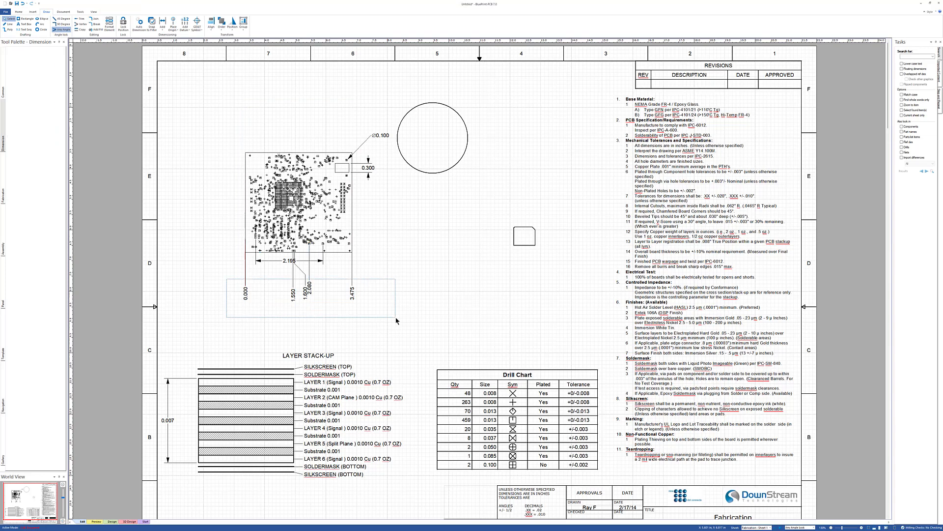
{"action": "right_click", "coordinate": [346, 288]}
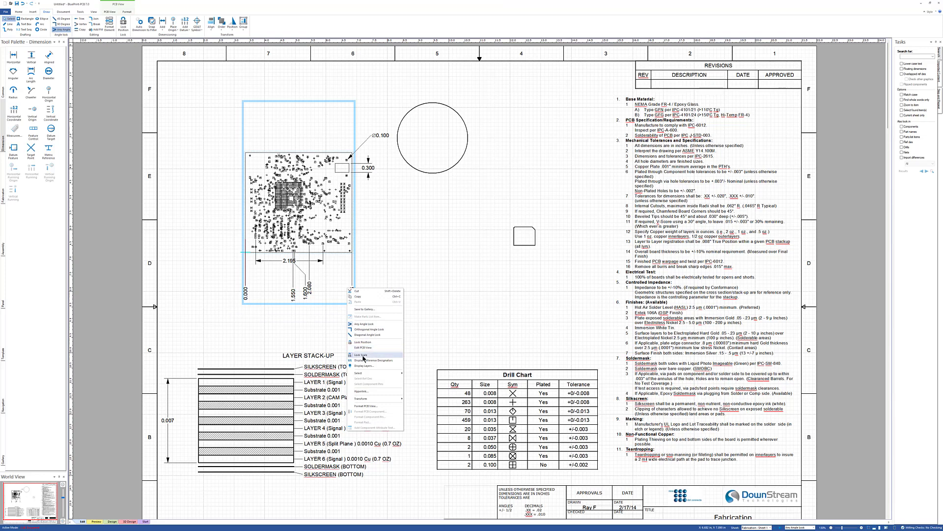
{"action": "left_click", "coordinate": [222, 264]}
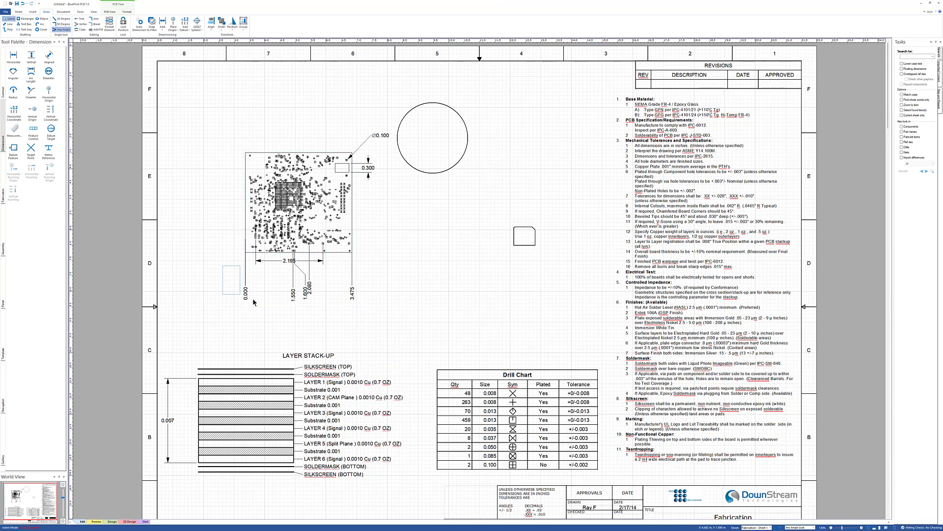
{"action": "left_click_drag", "start_coordinate": [223, 266], "coordinate": [383, 312]}
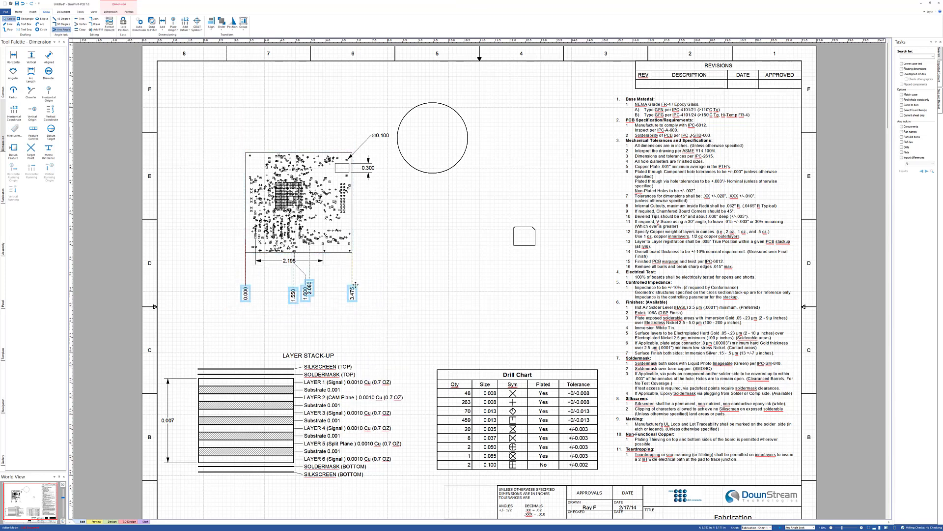
{"action": "right_click", "coordinate": [356, 285]}
{"action": "left_click", "coordinate": [371, 327]}
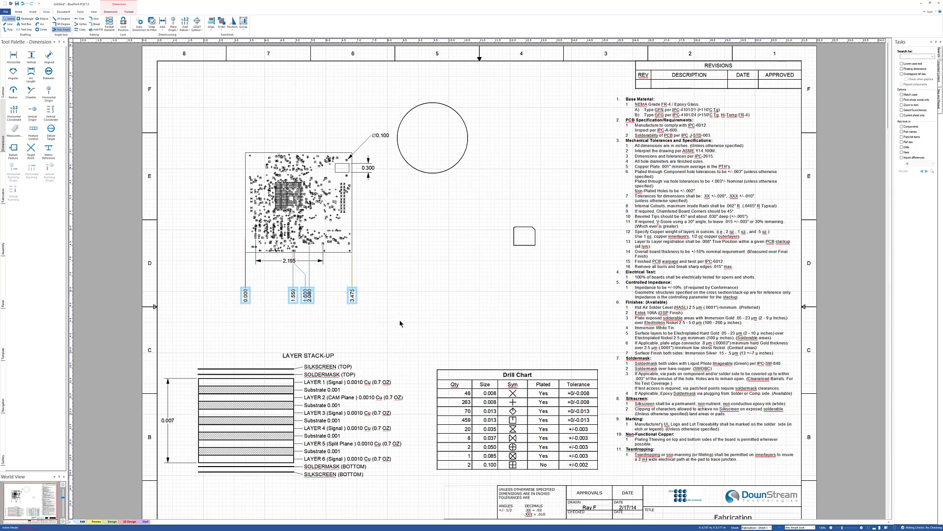
{"action": "left_click", "coordinate": [351, 328]}
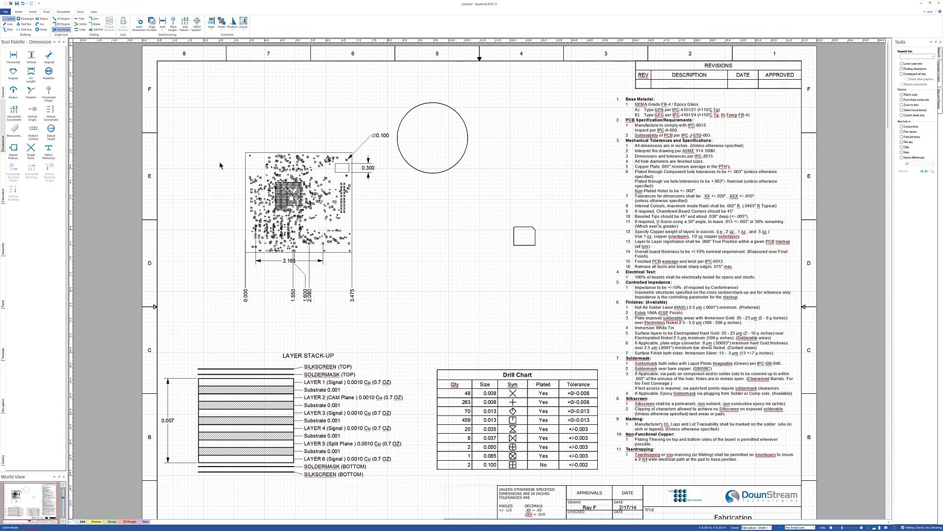
- Place a vertical ordinate origin at the board's bottom edge, with its 0.000 label to the left of the board
{"action": "left_click", "coordinate": [163, 29]}
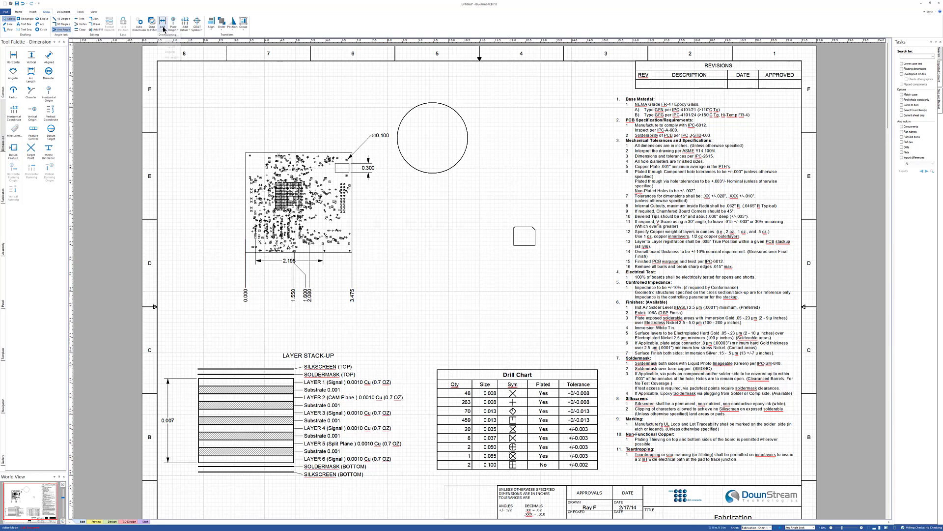
{"action": "left_click", "coordinate": [173, 25]}
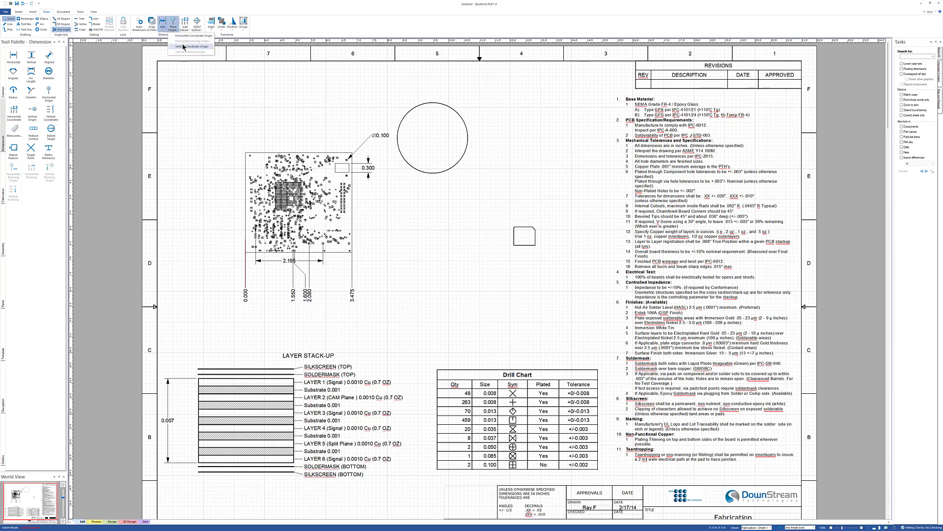
{"action": "left_click", "coordinate": [183, 47]}
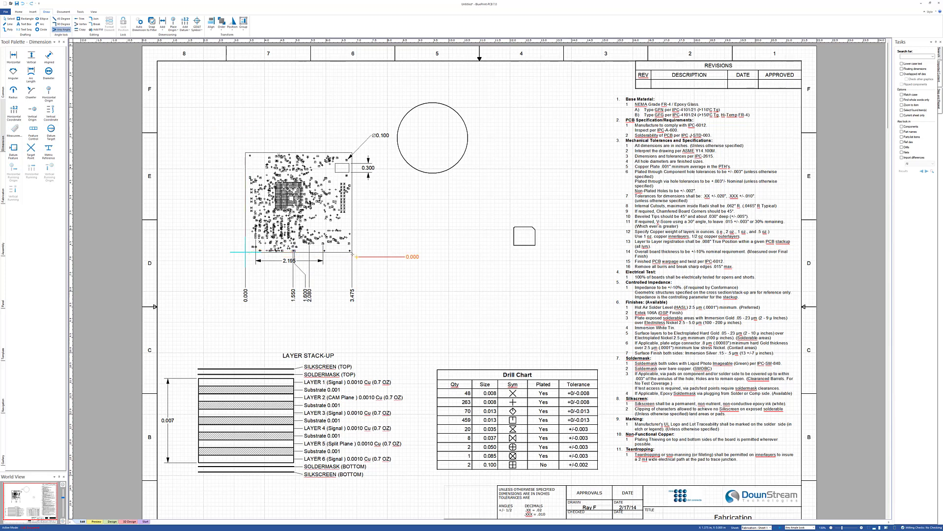
{"action": "left_click", "coordinate": [350, 250]}
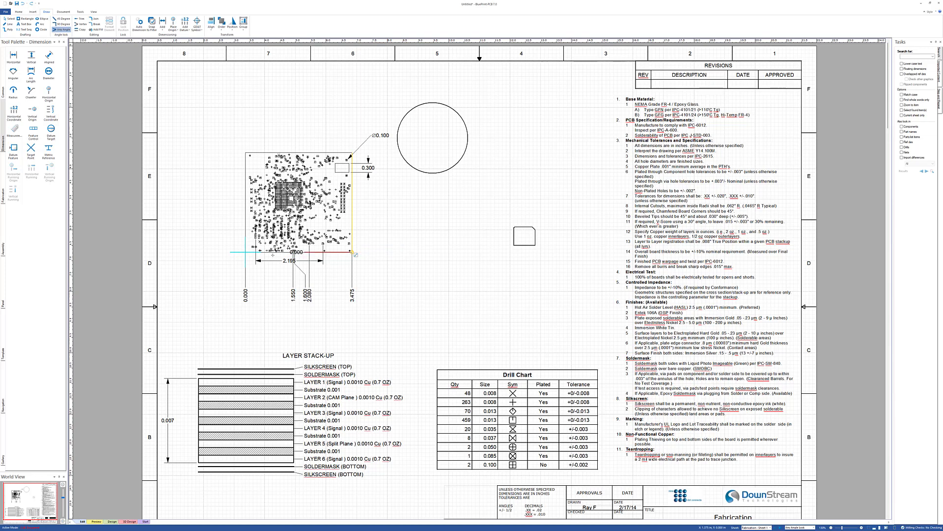
{"action": "left_click", "coordinate": [234, 252]}
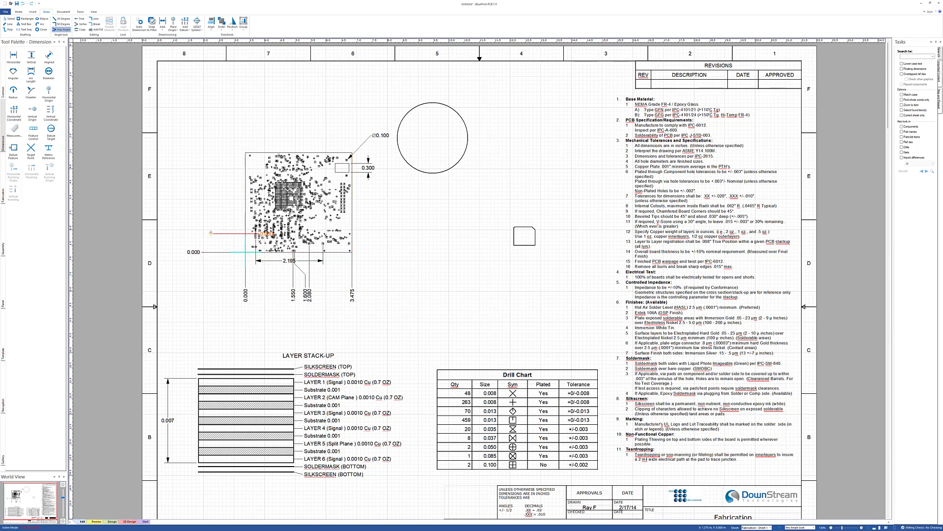
{"action": "key", "text": "Escape"}
- Add vertical ordinate dimensions to two points along the board's left edge
{"action": "left_click", "coordinate": [185, 26]}
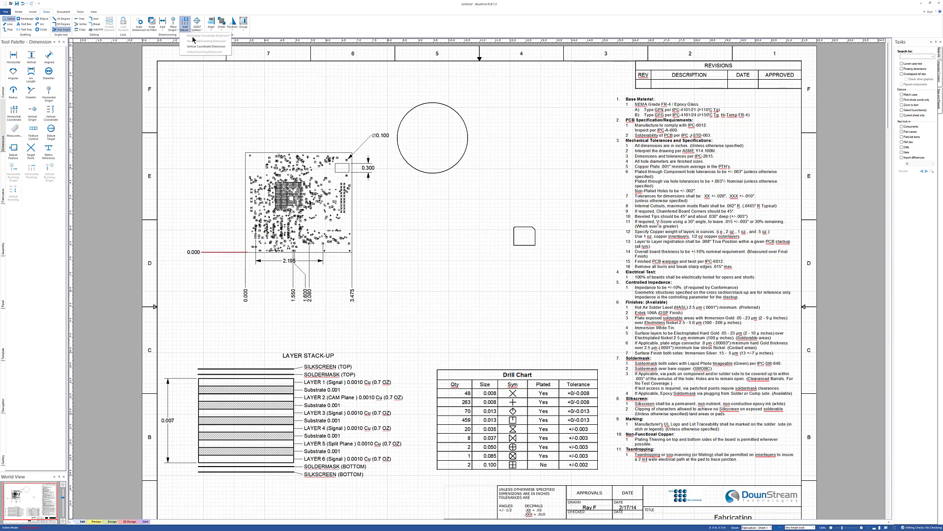
{"action": "left_click", "coordinate": [197, 46]}
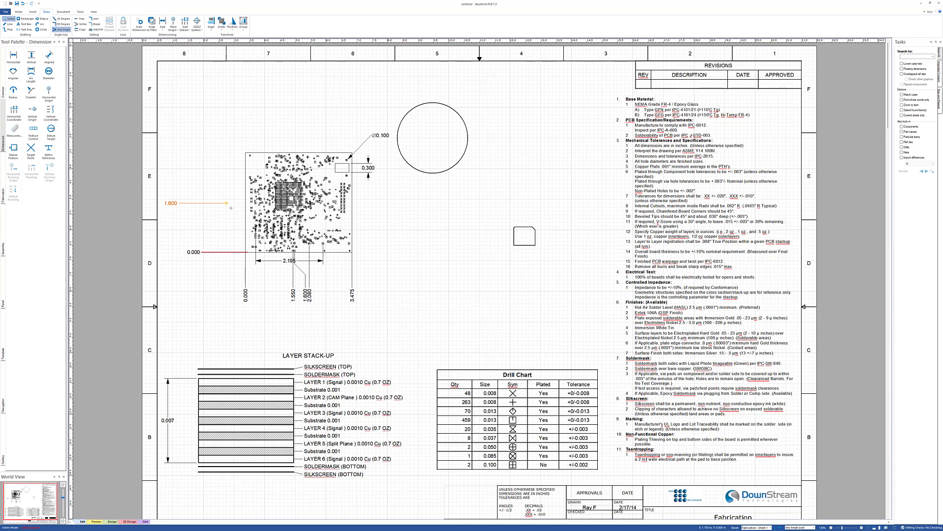
{"action": "left_click", "coordinate": [250, 176]}
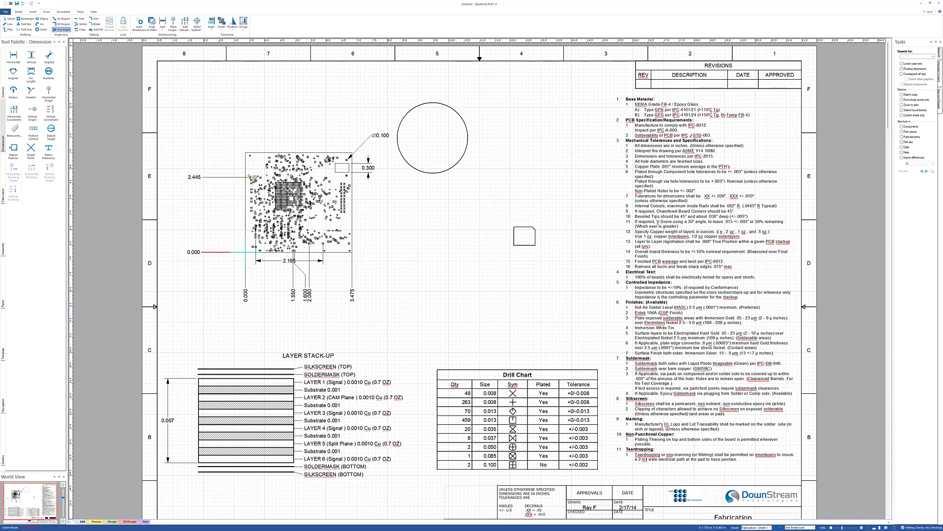
{"action": "left_click", "coordinate": [250, 152]}
{"action": "key", "text": "Escape"}
- Apply a context-menu option to the horizontal ordinate origin dimension at the board's lower-left corner
{"action": "right_click", "coordinate": [245, 271]}
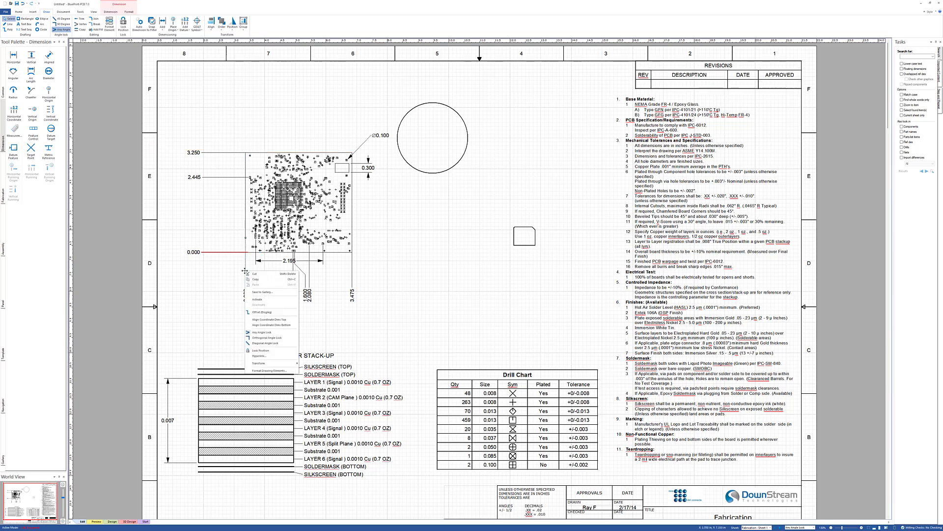
{"action": "left_click", "coordinate": [255, 300]}
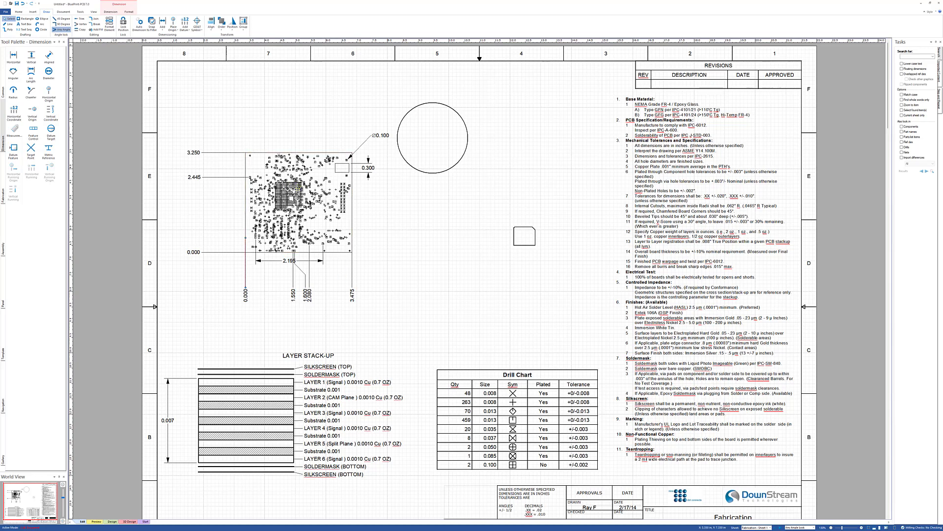
{"action": "left_click", "coordinate": [49, 72]}
{"action": "left_click", "coordinate": [511, 121]}
{"action": "left_click_drag", "start_coordinate": [487, 124], "coordinate": [450, 140]}
{"action": "key", "text": "Delete"}
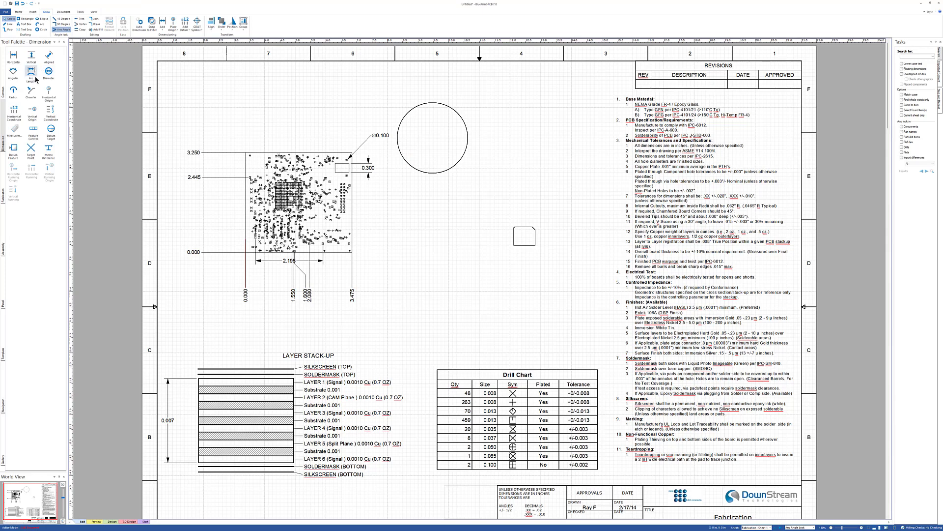
- Add a radius dimension to the large circle with its label inside the circle
{"action": "left_click", "coordinate": [13, 91]}
{"action": "left_click", "coordinate": [500, 120]}
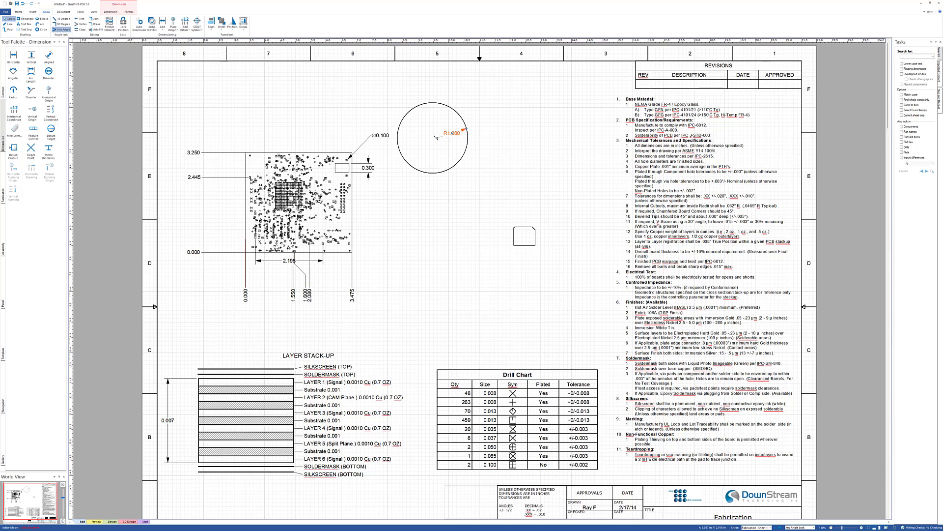
{"action": "left_click", "coordinate": [438, 138]}
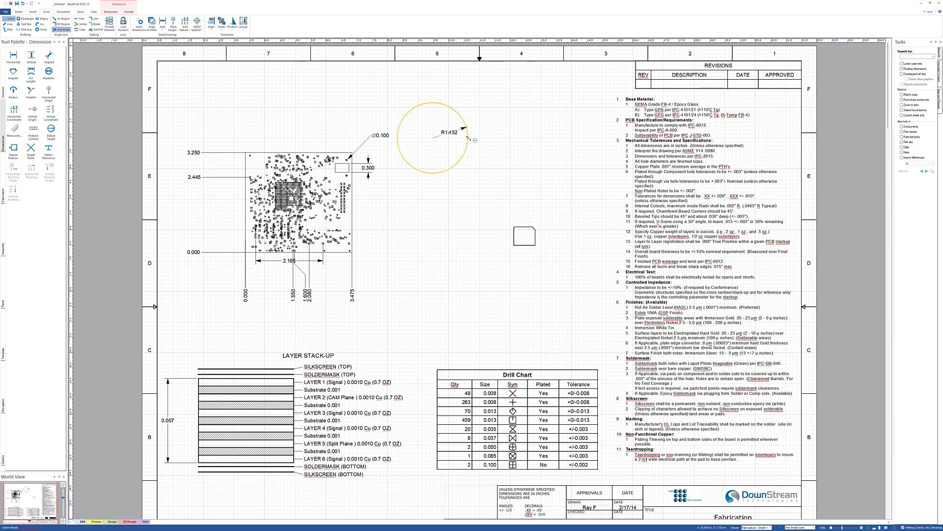
{"action": "left_click", "coordinate": [536, 117]}
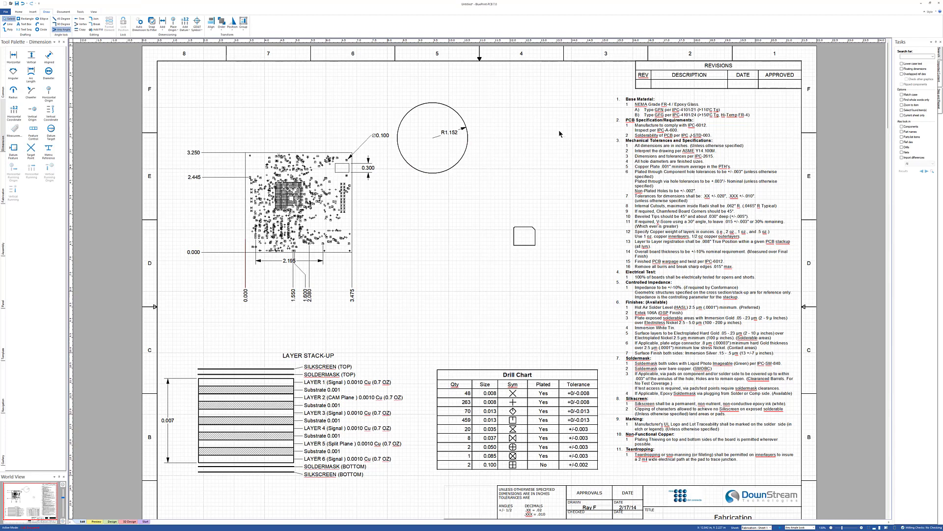
- Add a chamfer dimension to the small rectangle's chamfered upper-right corner, placing the label above it
{"action": "middle_click_drag", "start_coordinate": [530, 235], "coordinate": [497, 190]}
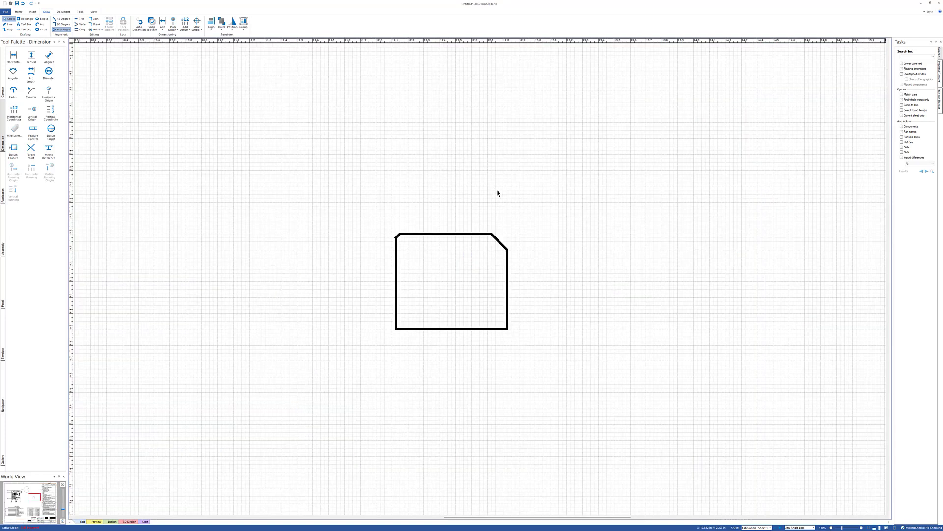
{"action": "left_click", "coordinate": [33, 92]}
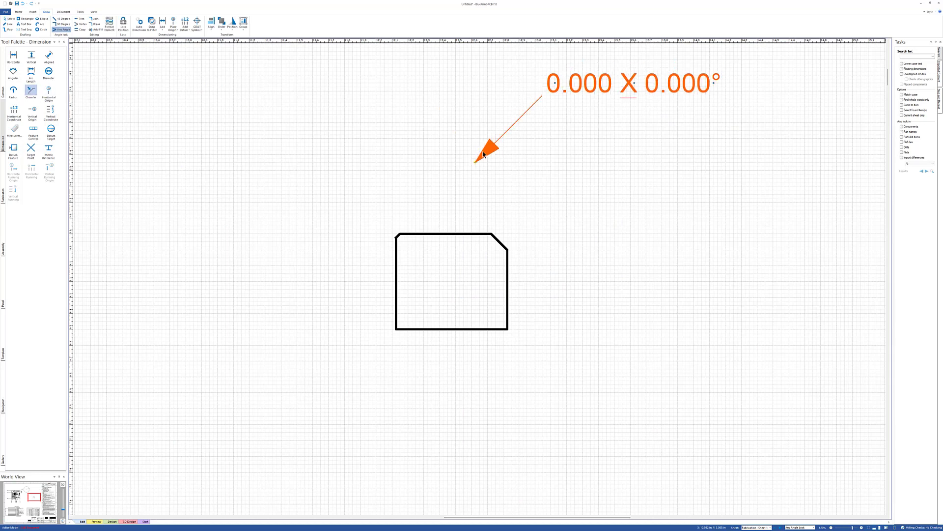
{"action": "left_click", "coordinate": [536, 211]}
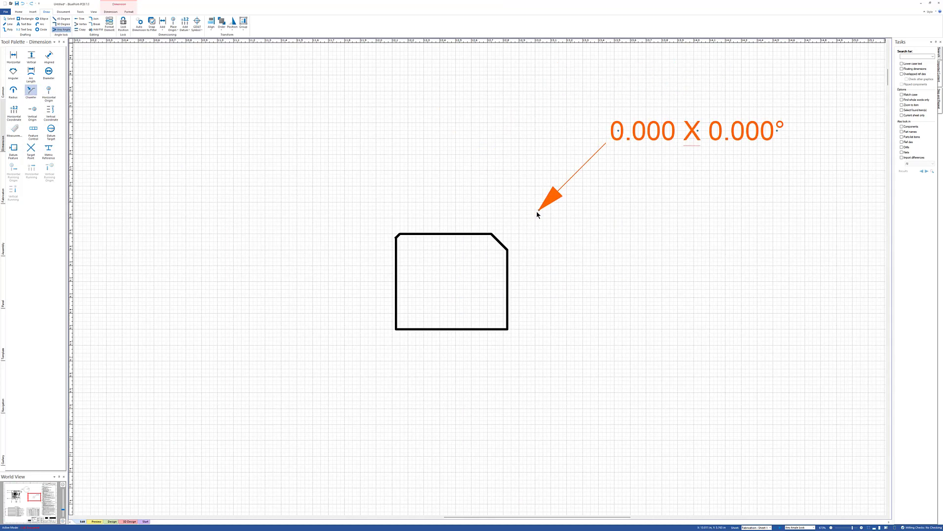
{"action": "left_click", "coordinate": [499, 241]}
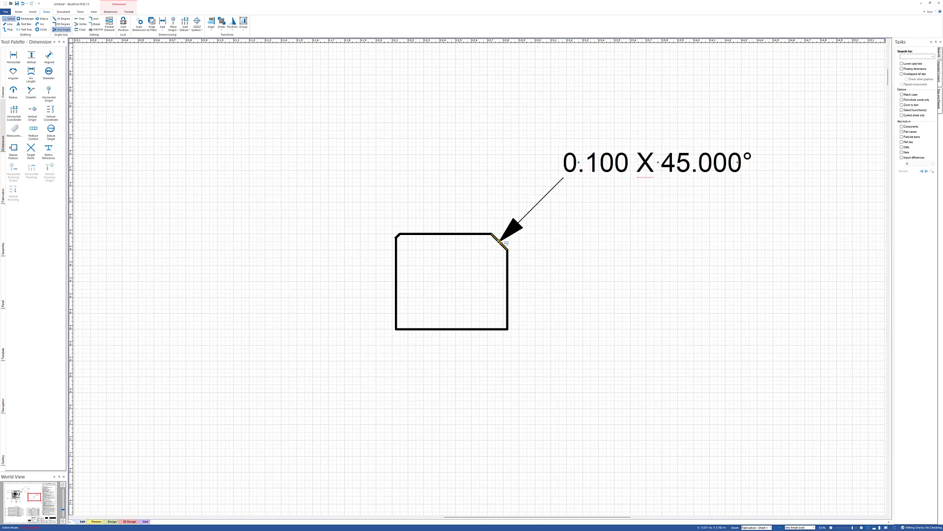
{"action": "left_click", "coordinate": [410, 141]}
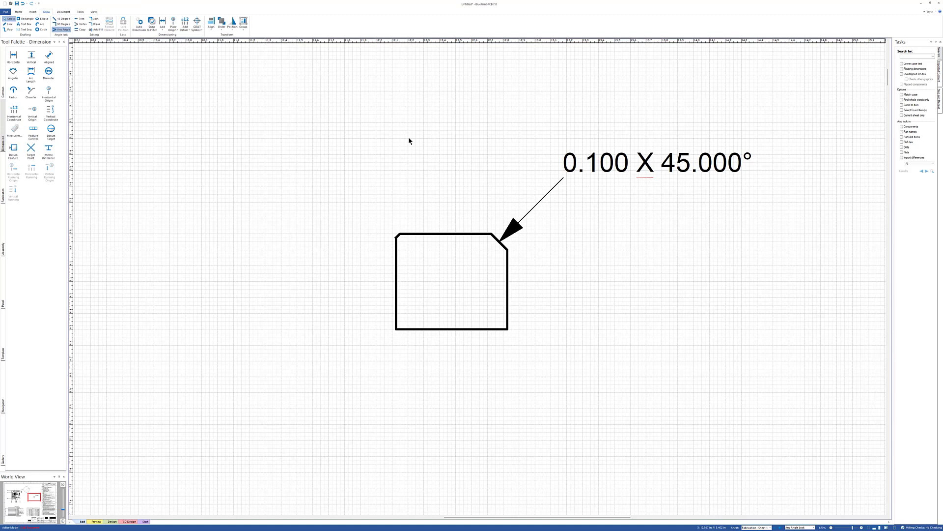
{"action": "middle_click_drag", "start_coordinate": [291, 130], "coordinate": [321, 150]}
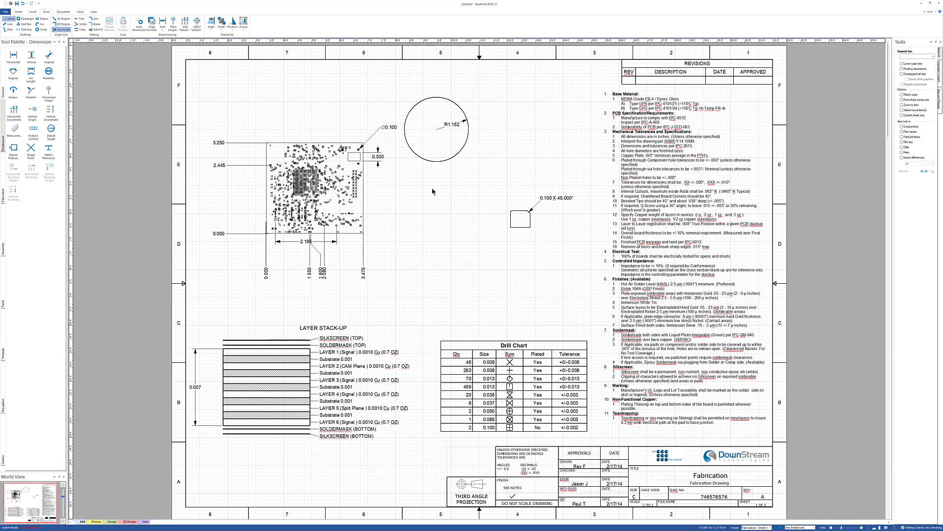
- Place a feature control frame with a leader below the small rectangle and add a control symbol to it
{"action": "left_click", "coordinate": [33, 128]}
{"action": "left_click", "coordinate": [425, 237]}
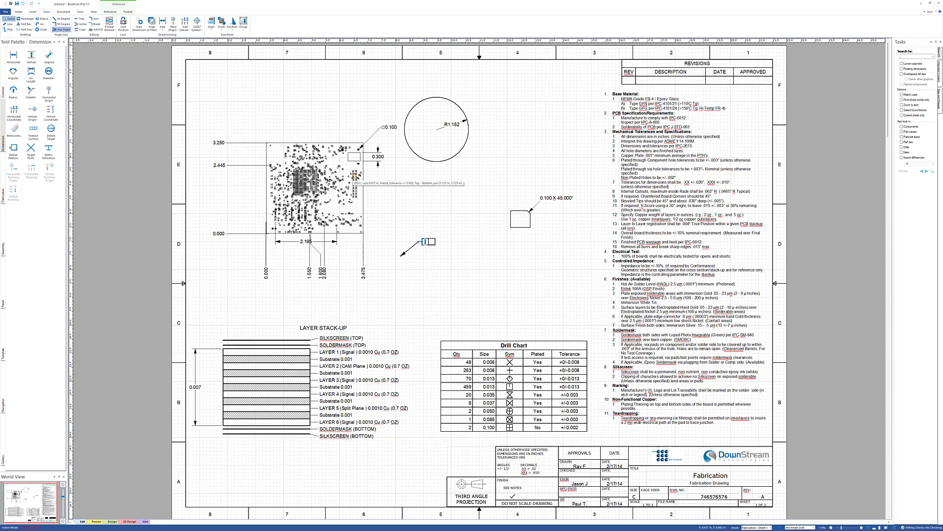
{"action": "left_click", "coordinate": [110, 12]}
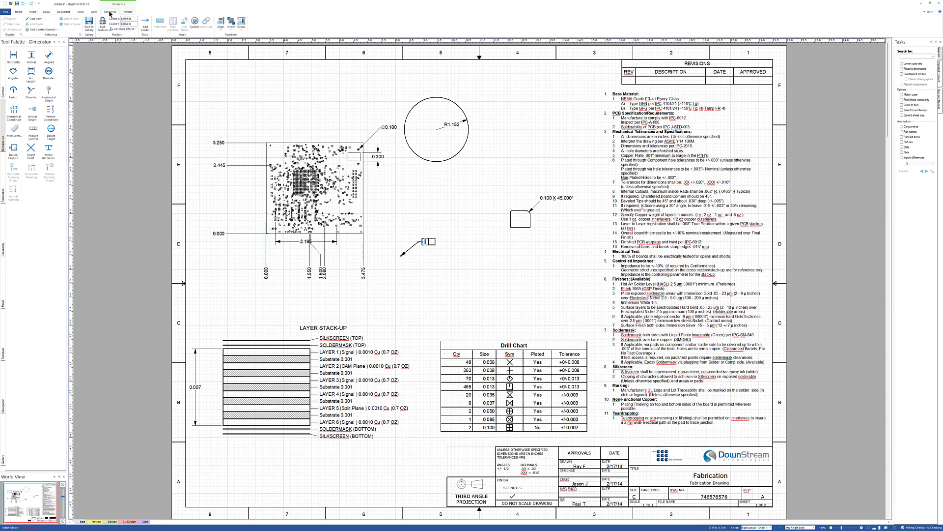
{"action": "left_click", "coordinate": [42, 30]}
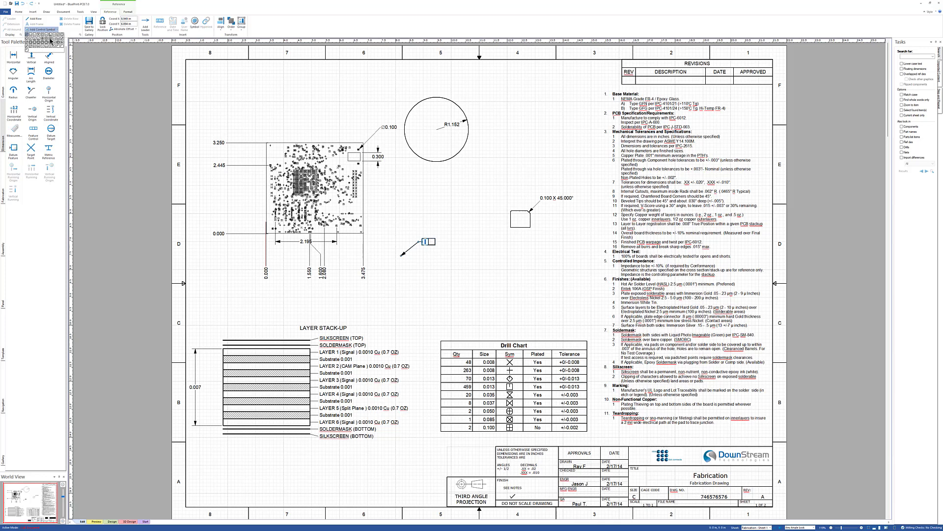
{"action": "left_click", "coordinate": [55, 44]}
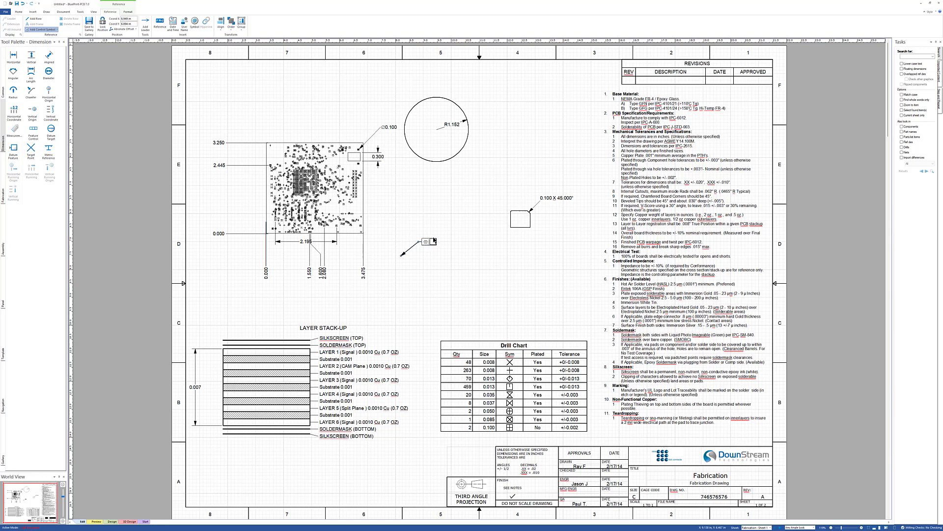
{"action": "right_click", "coordinate": [434, 241]}
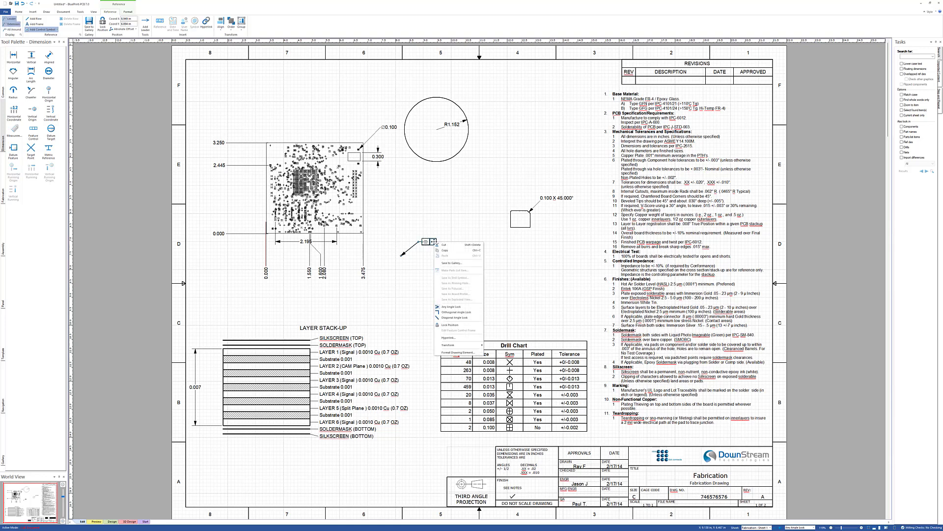
{"action": "left_click", "coordinate": [417, 286]}
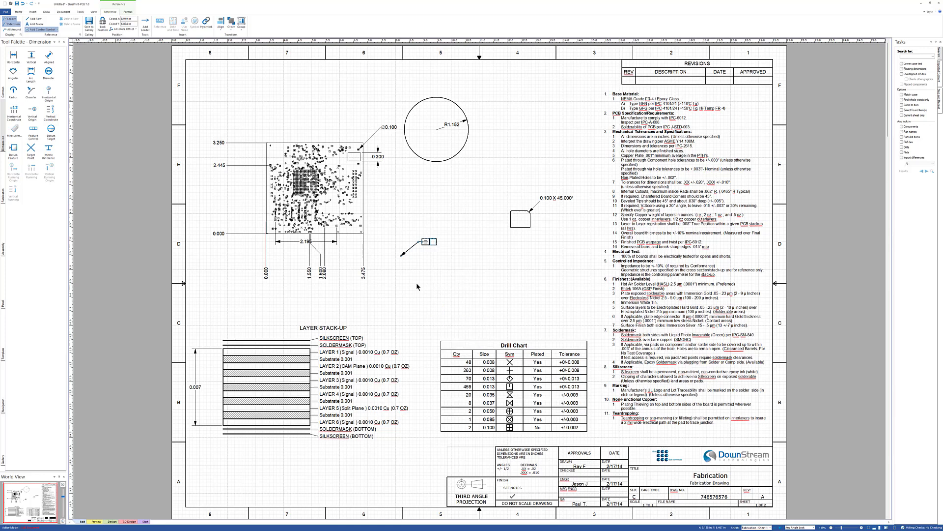
- Review the context options available for the feature control frame below the small rectangle
{"action": "left_click", "coordinate": [435, 244]}
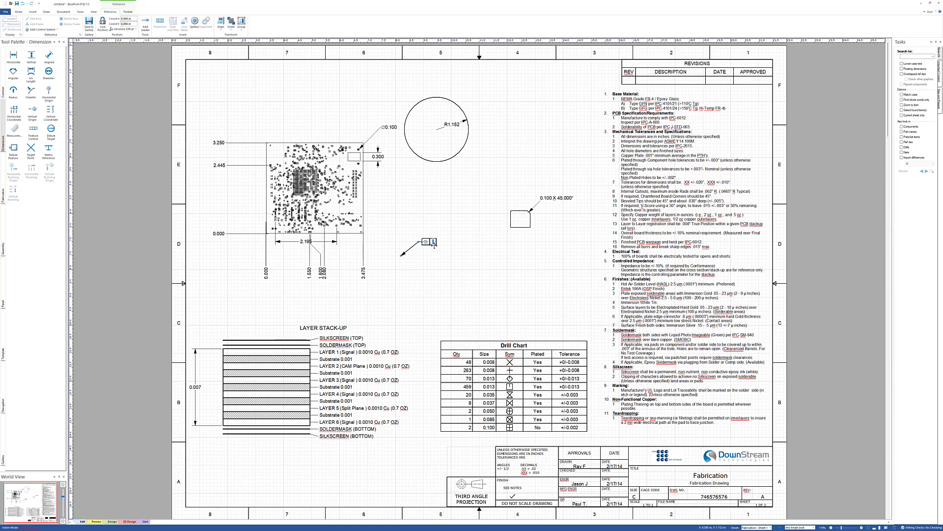
{"action": "right_click", "coordinate": [434, 244]}
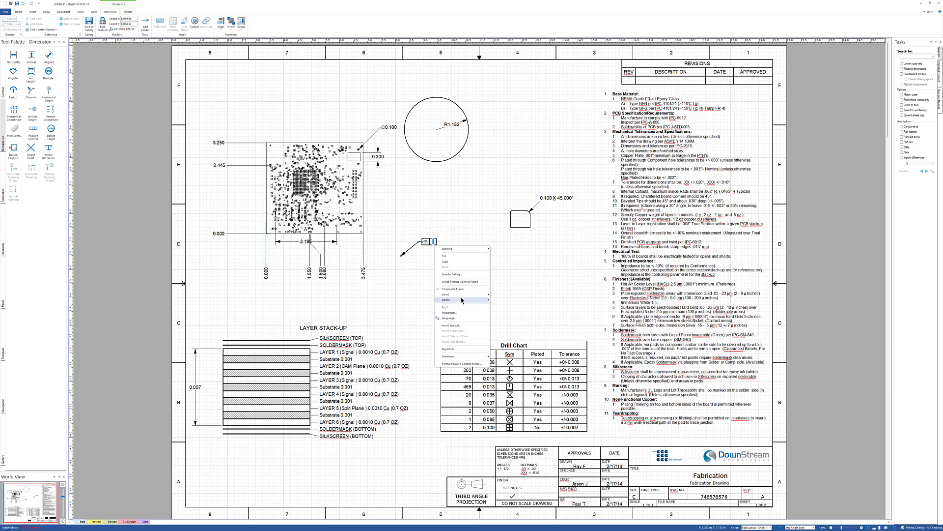
{"action": "mouse_move", "coordinate": [462, 297]}
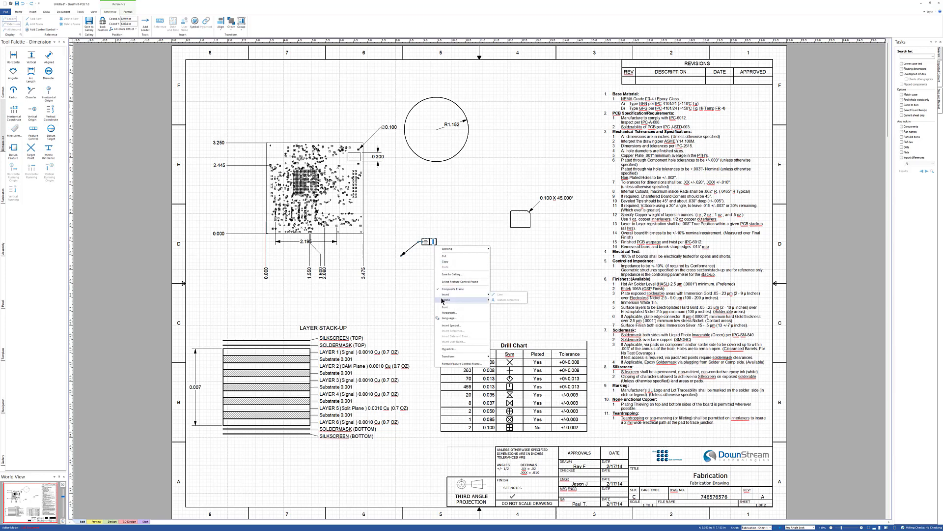
{"action": "left_click", "coordinate": [435, 226]}
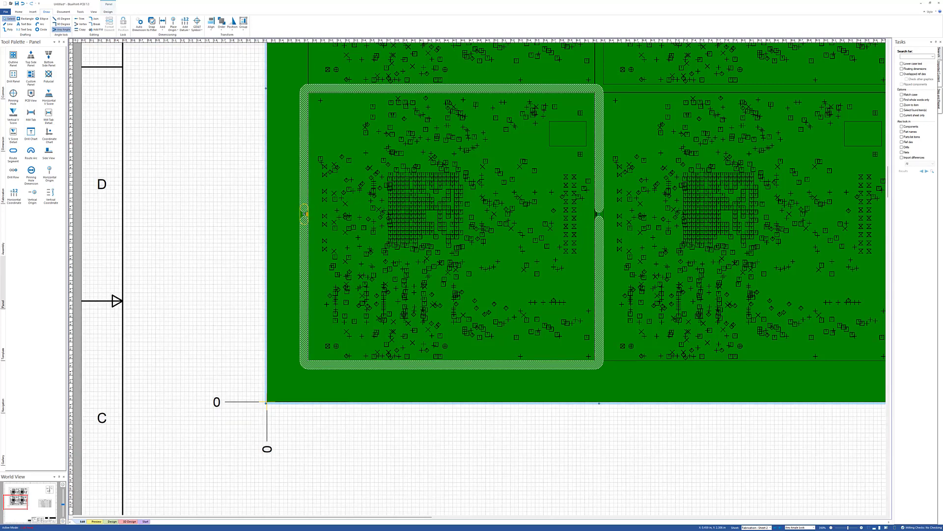
- Apply a context-menu option to the vertical ordinate origin at the panel's lower-left corner
{"action": "mouse_move", "coordinate": [305, 214]}
{"action": "left_mouse_down"}
{"action": "mouse_move", "coordinate": [305, 191]}
{"action": "mouse_move", "coordinate": [304, 222]}
{"action": "mouse_move", "coordinate": [305, 214]}
{"action": "left_mouse_up"}
{"action": "left_click", "coordinate": [303, 191]}
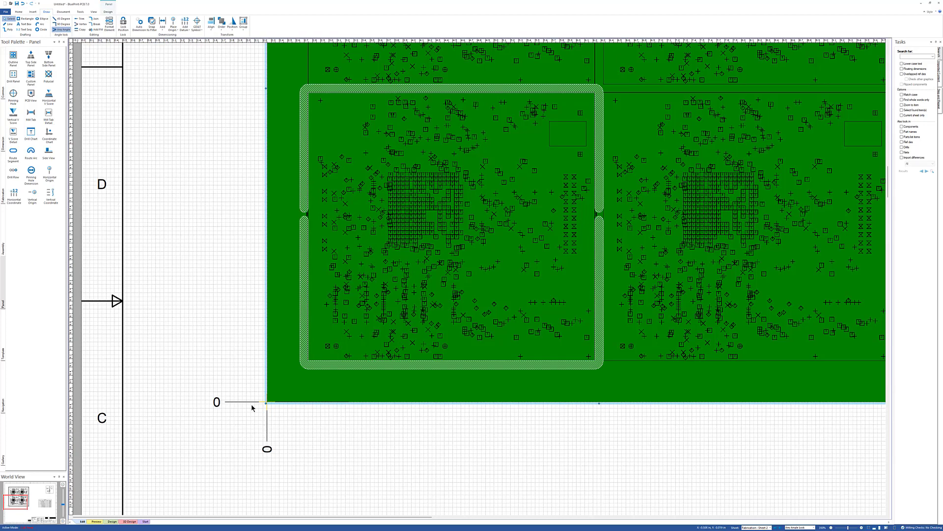
{"action": "right_click", "coordinate": [235, 401]}
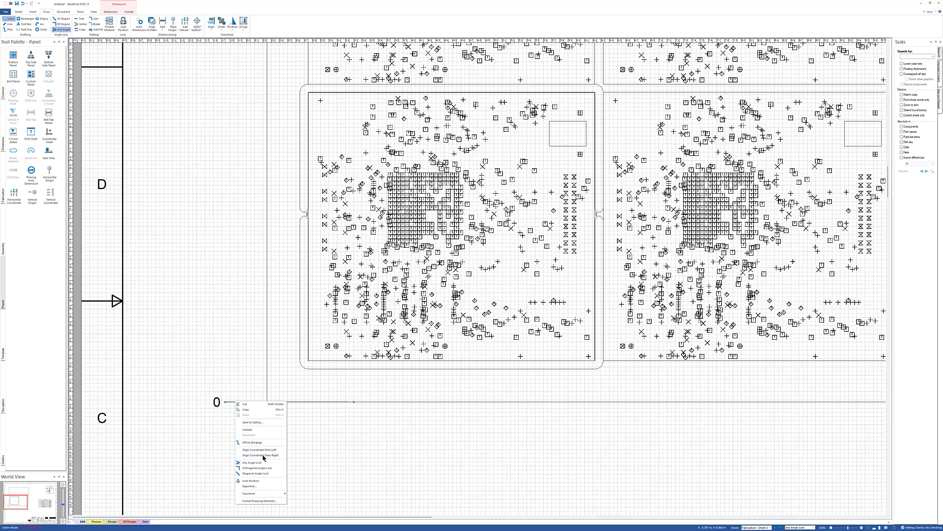
{"action": "left_click", "coordinate": [246, 430]}
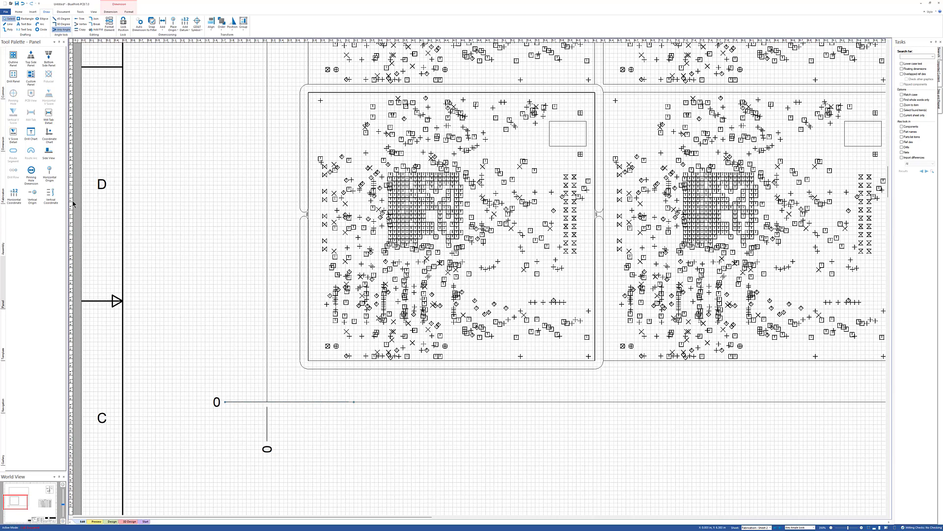
- Add a vertical ordinate dimension at the lower-left board's left breakaway tab and set its value to 2.000
{"action": "left_click", "coordinate": [49, 194]}
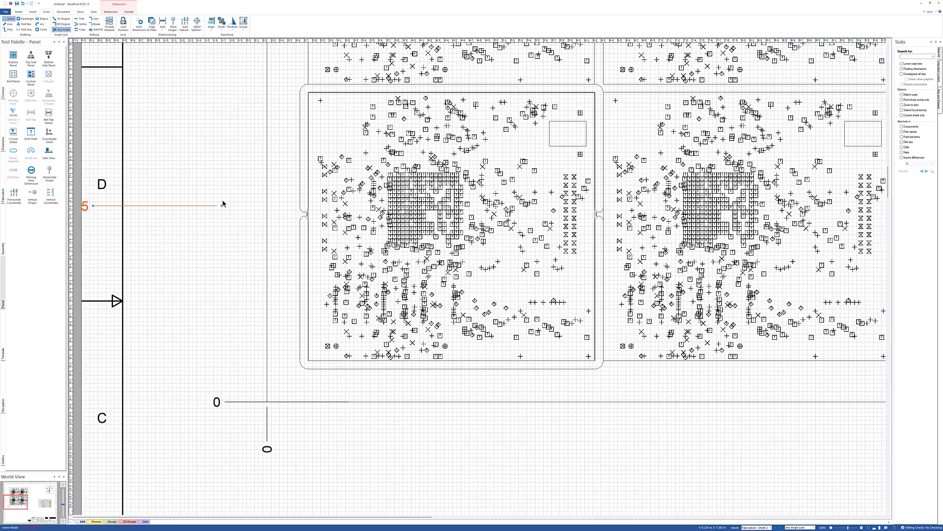
{"action": "left_click_drag", "start_coordinate": [233, 206], "coordinate": [306, 215]}
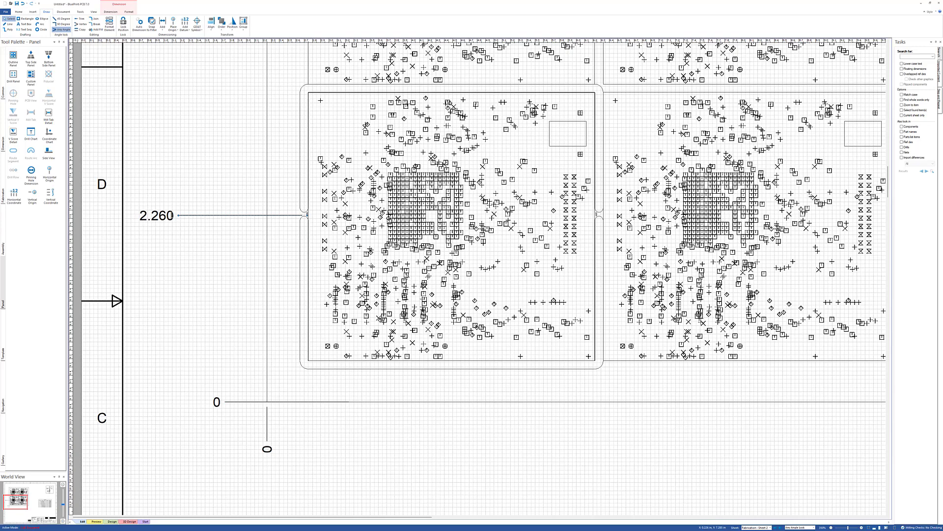
{"action": "double_click", "coordinate": [175, 215]}
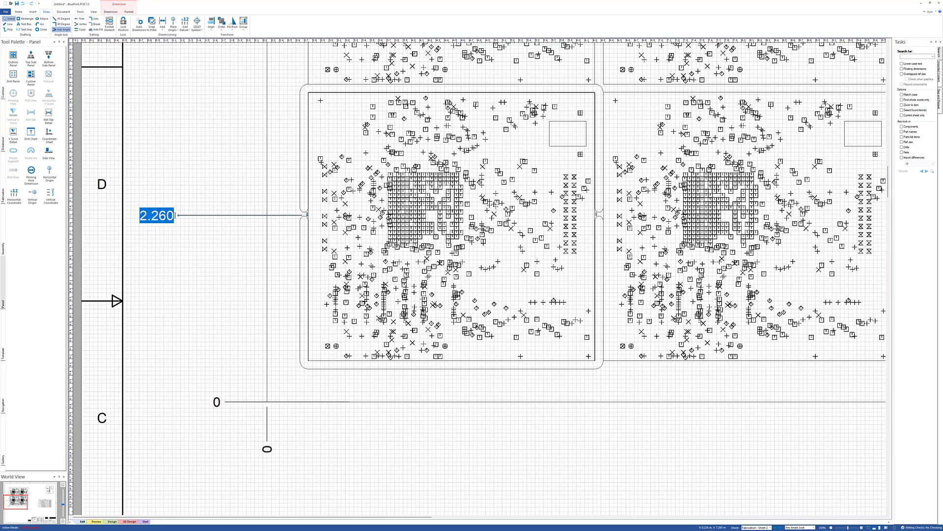
{"action": "type", "text": "2."}
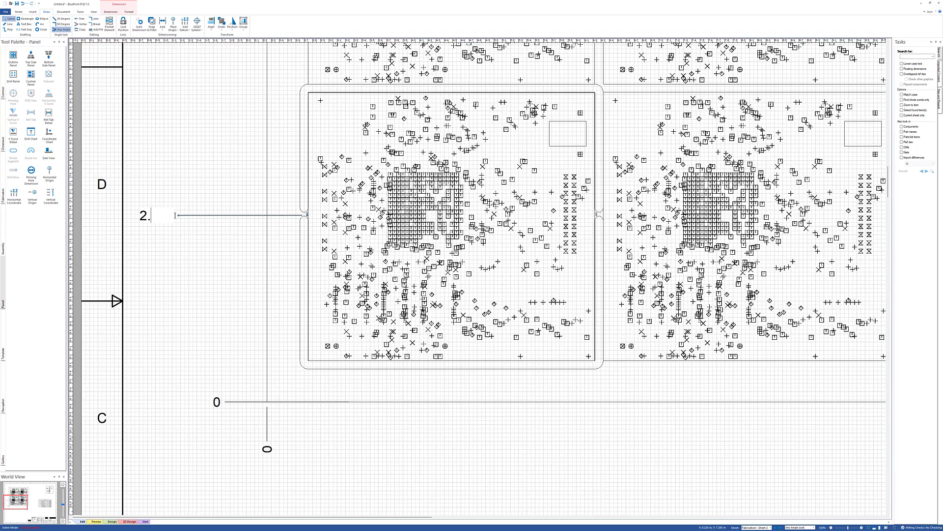
{"action": "key", "text": "Return"}
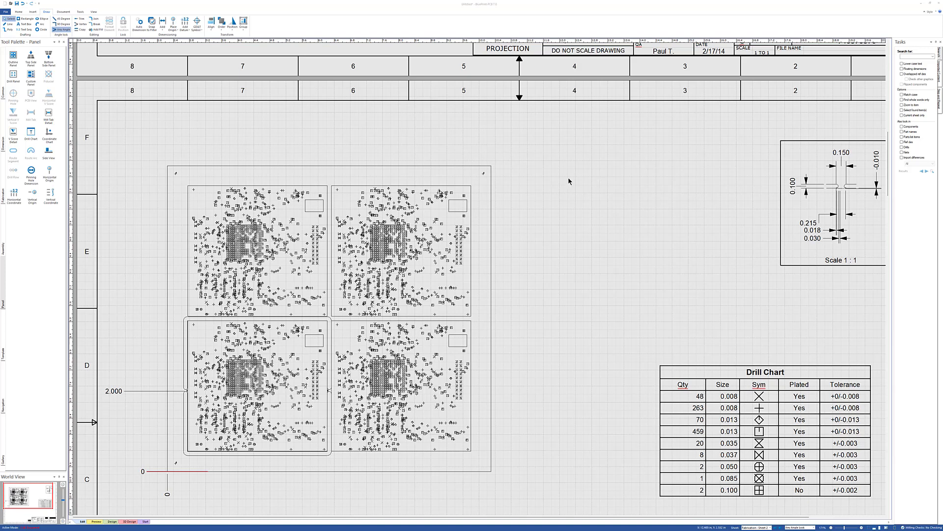
- Add a pinning-hole dimension to the tooling hole at the panel's upper-left corner
{"action": "left_click", "coordinate": [31, 171]}
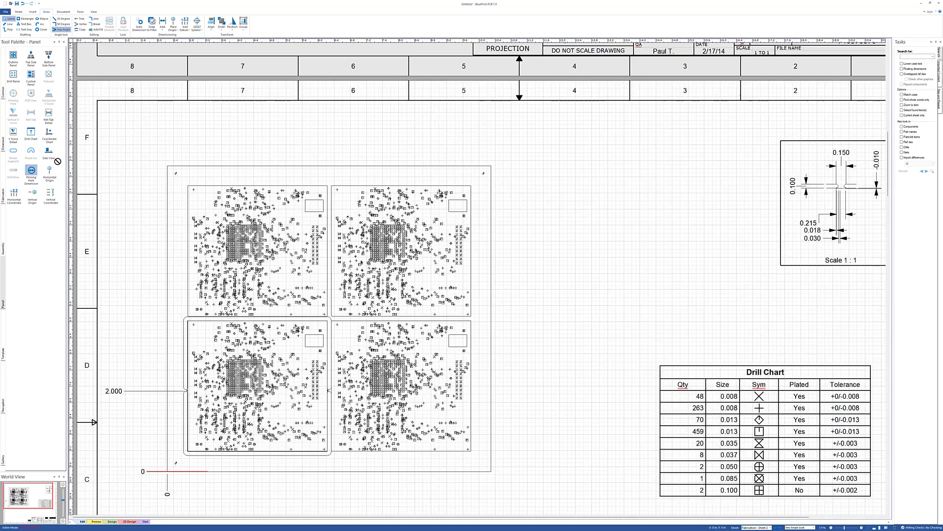
{"action": "left_click", "coordinate": [154, 130]}
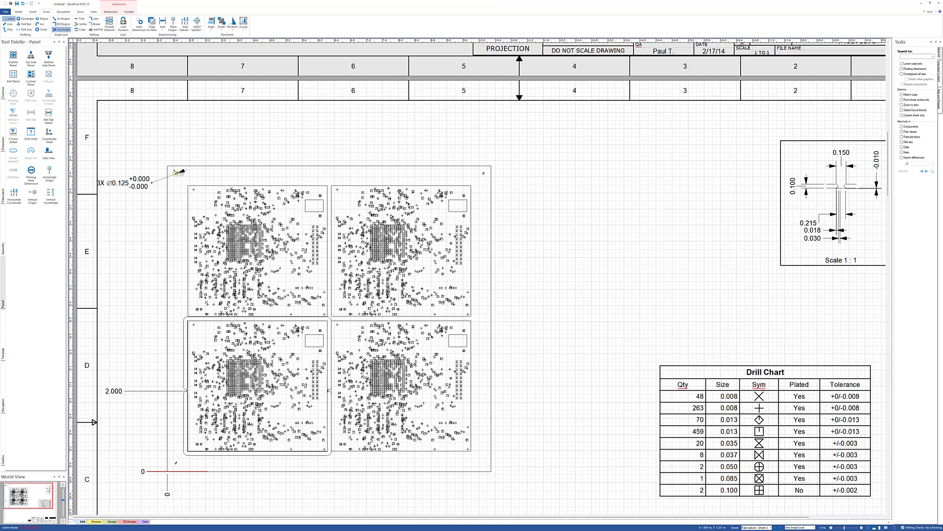
{"action": "left_click", "coordinate": [175, 173]}
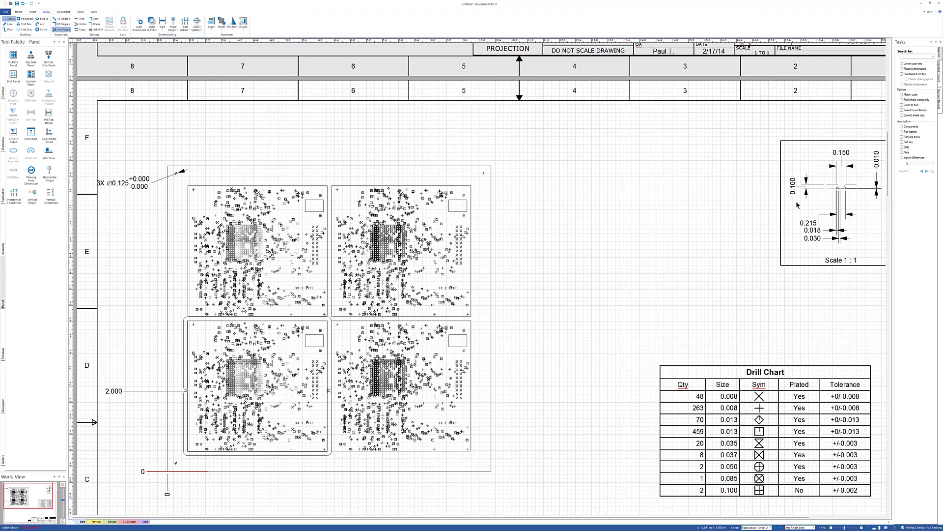
- Return to the fabrication sheet overview and open the dimension tool palette
{"action": "middle_click_drag", "start_coordinate": [584, 270], "coordinate": [532, 279]}
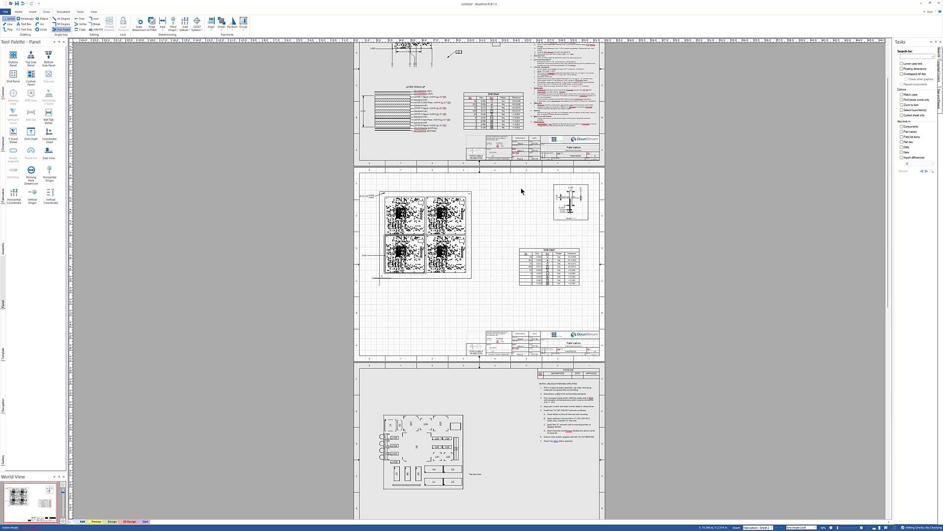
{"action": "scroll", "coordinate": [521, 191], "scroll_direction": "up", "scroll_amount": 3}
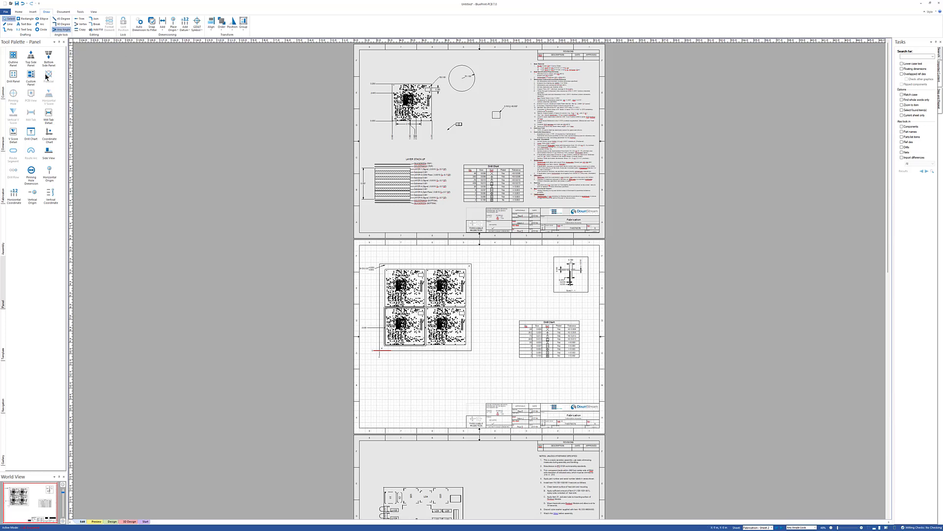
{"action": "left_click", "coordinate": [3, 142]}
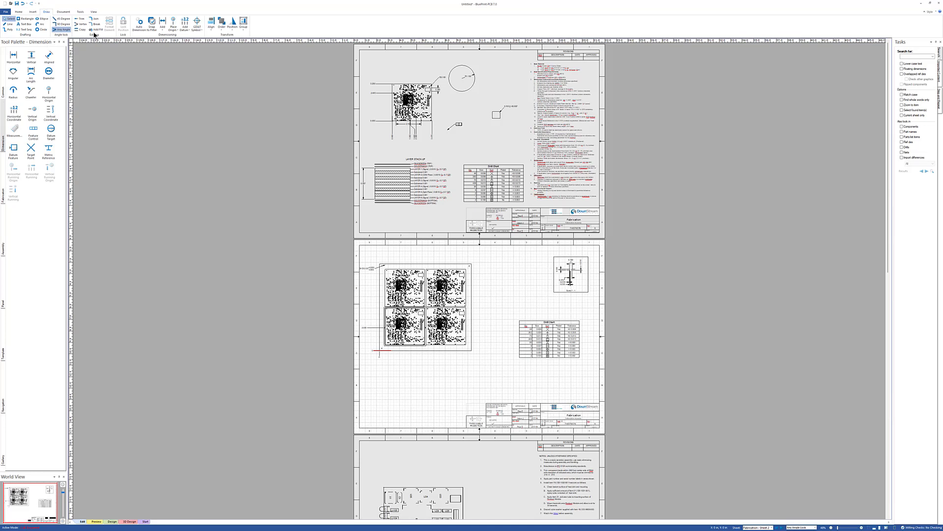